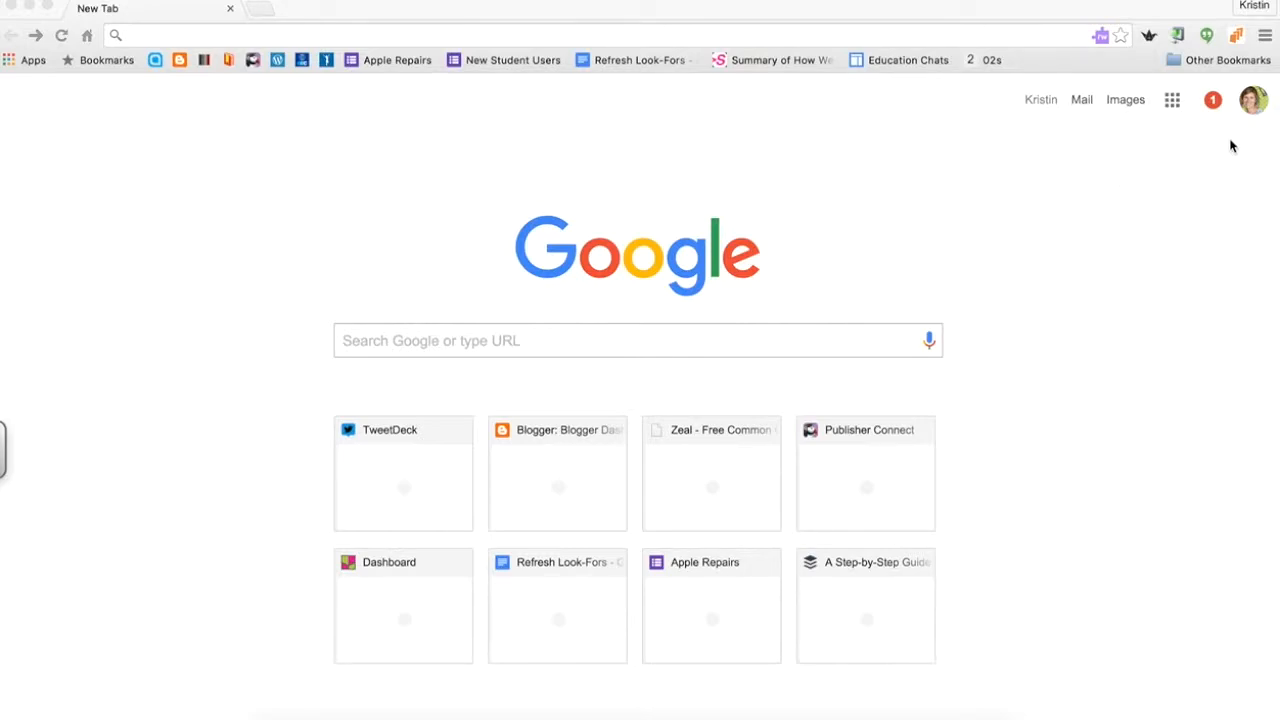
Reach the Blogger dashboard through Chrome's Google apps grid and the full Google products list.
click(1178, 108)
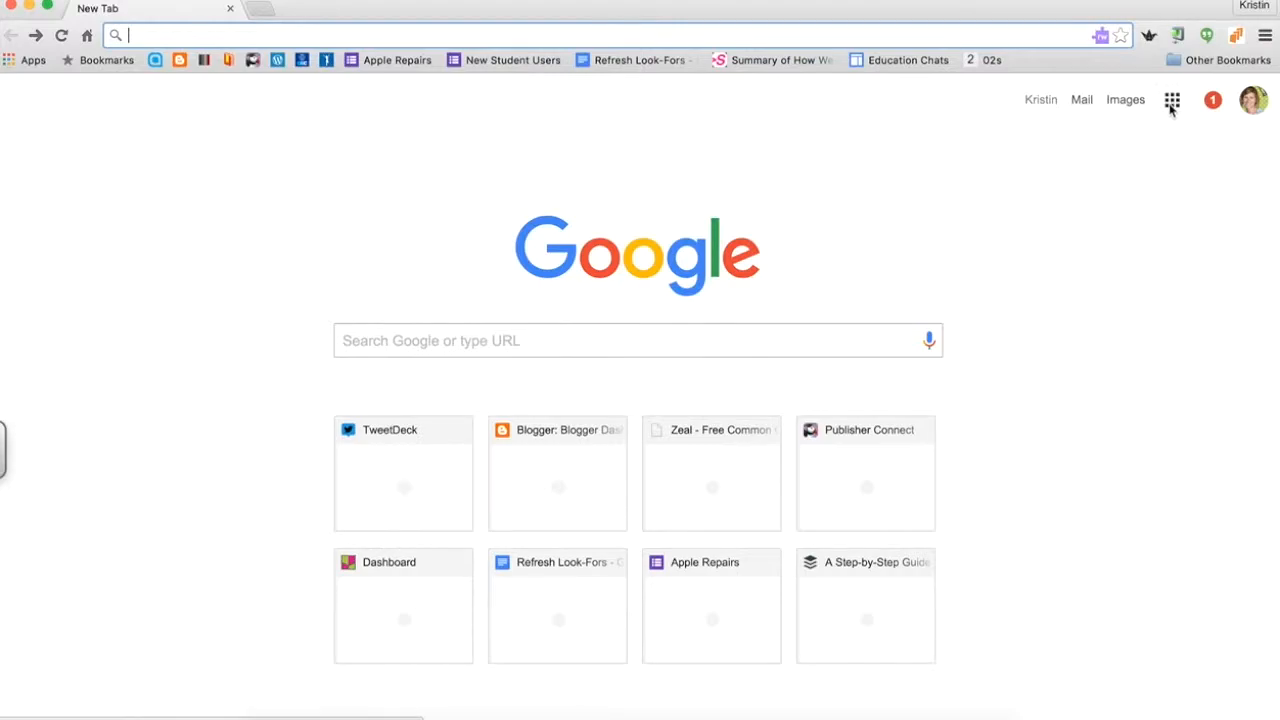
click(1175, 104)
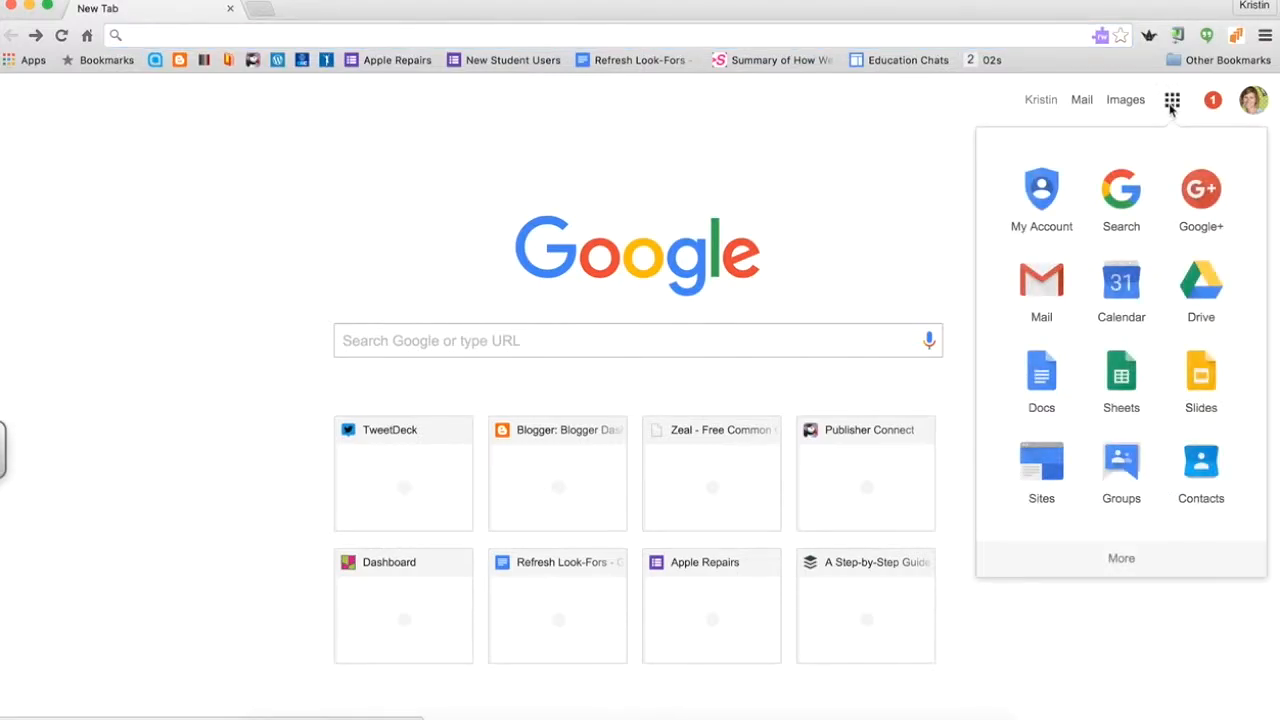
click(1121, 558)
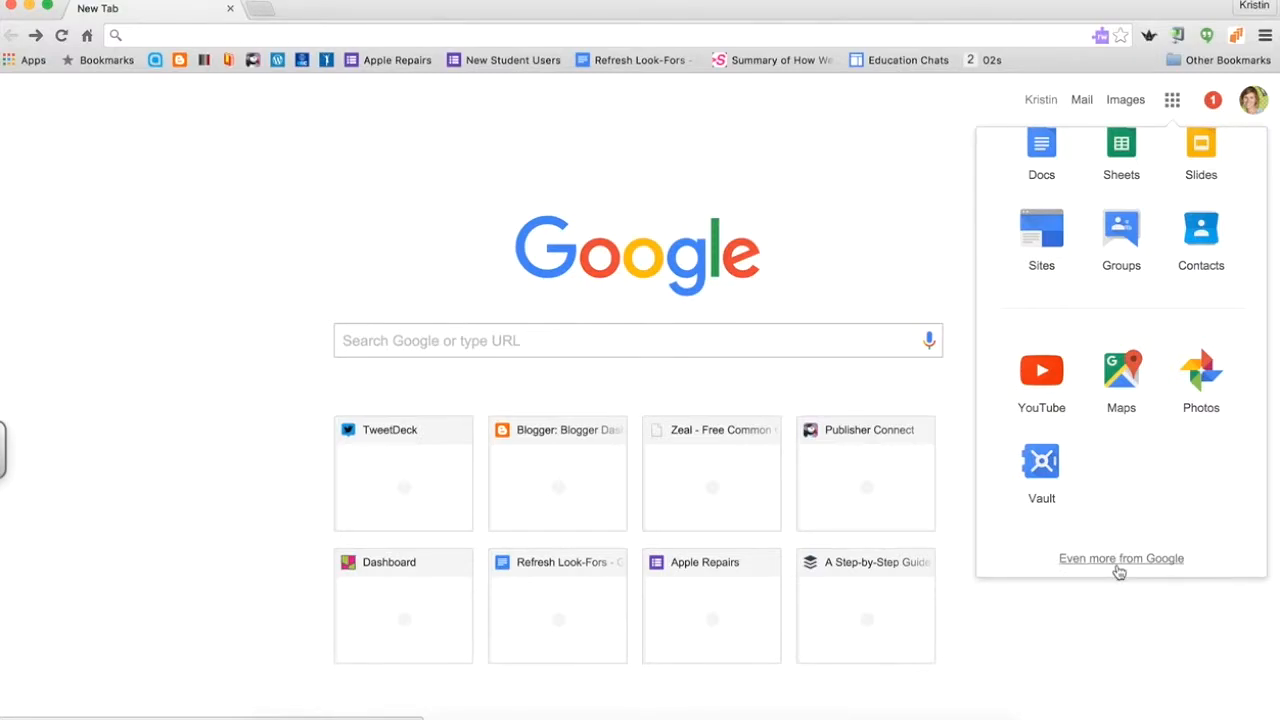
click(1118, 562)
scroll(1006, 574, down, 10)
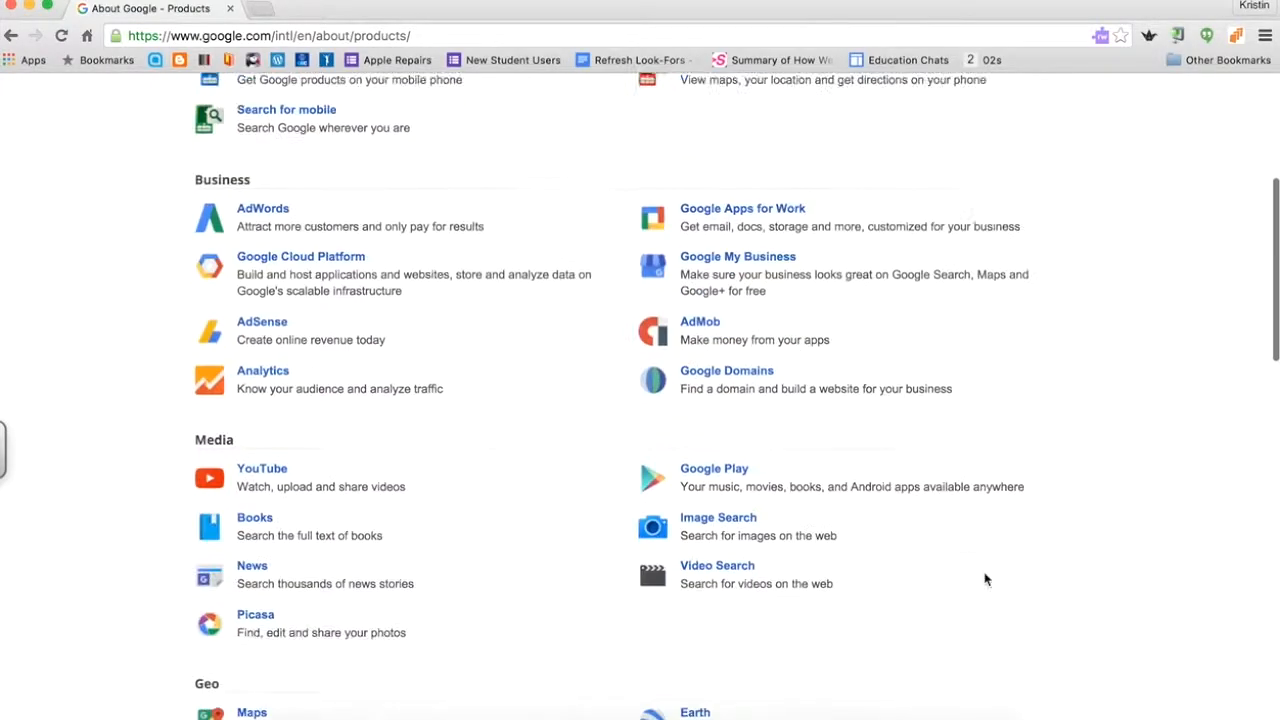
scroll(985, 579, down, 10)
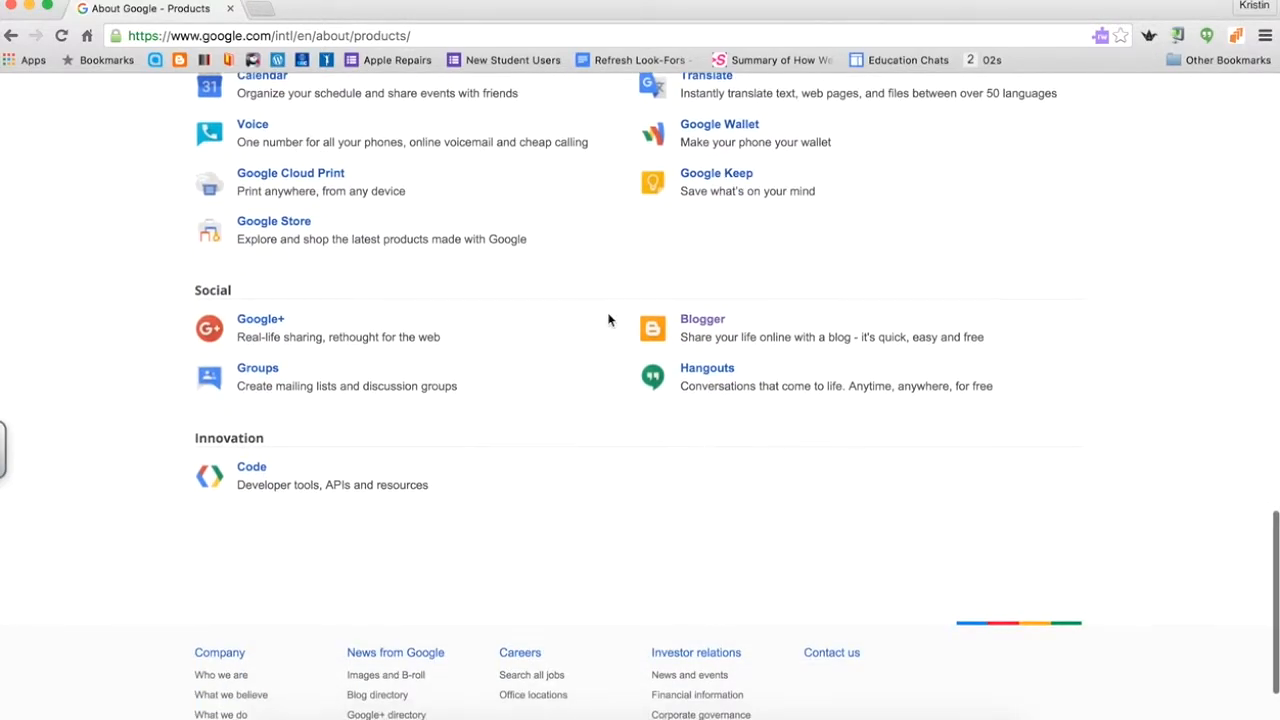
click(705, 321)
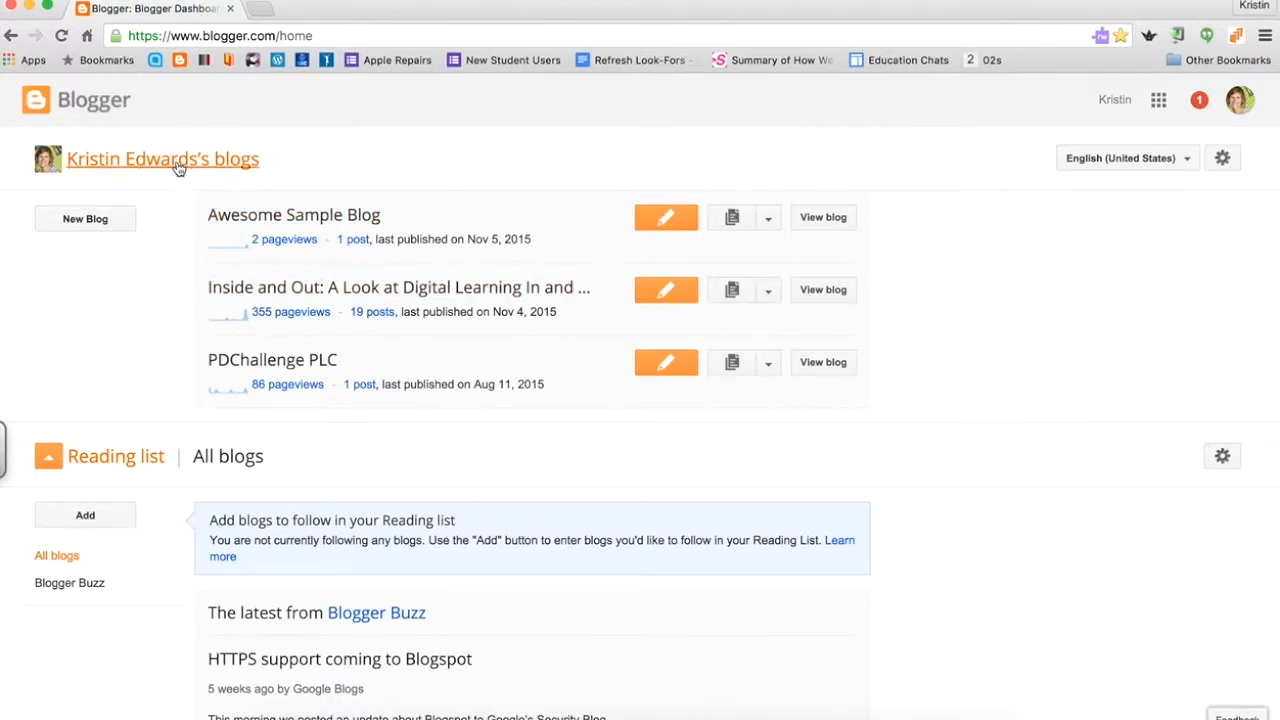
Start a new blog titled 'Sample Class Blog' at the address sampleclass7.blogspot.com.
click(90, 216)
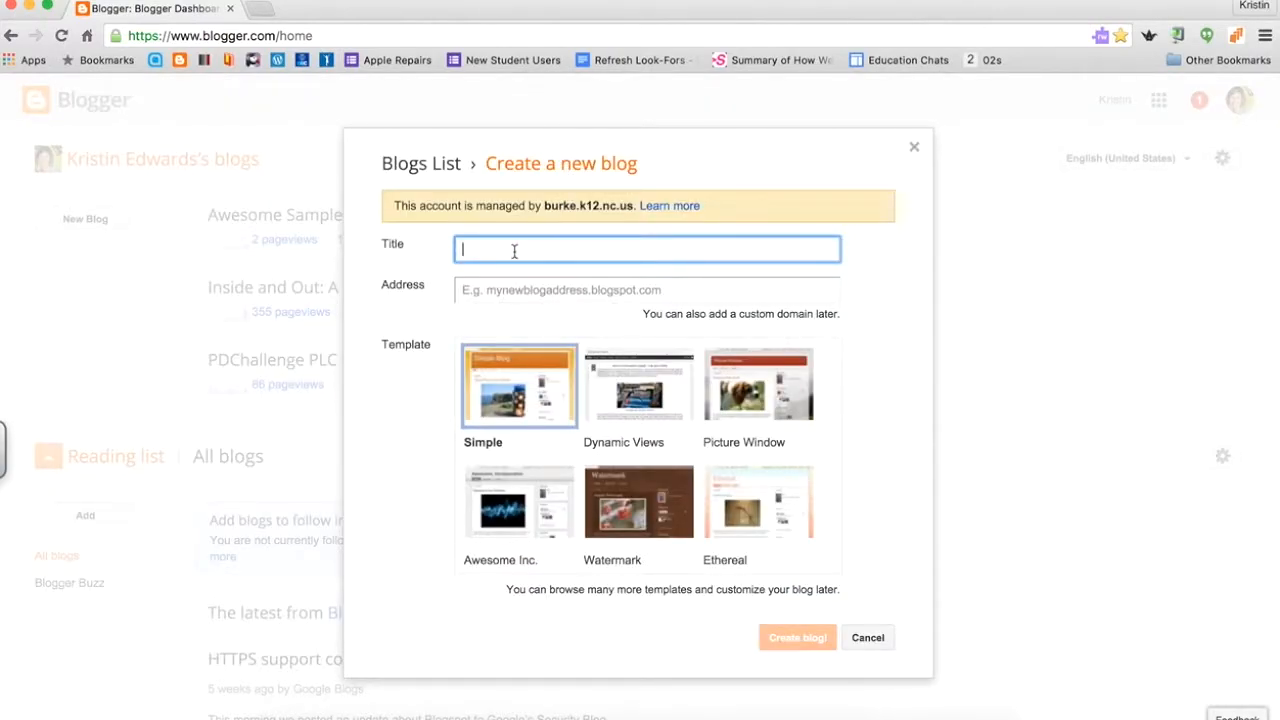
text(Sample Class Blog)
click(533, 288)
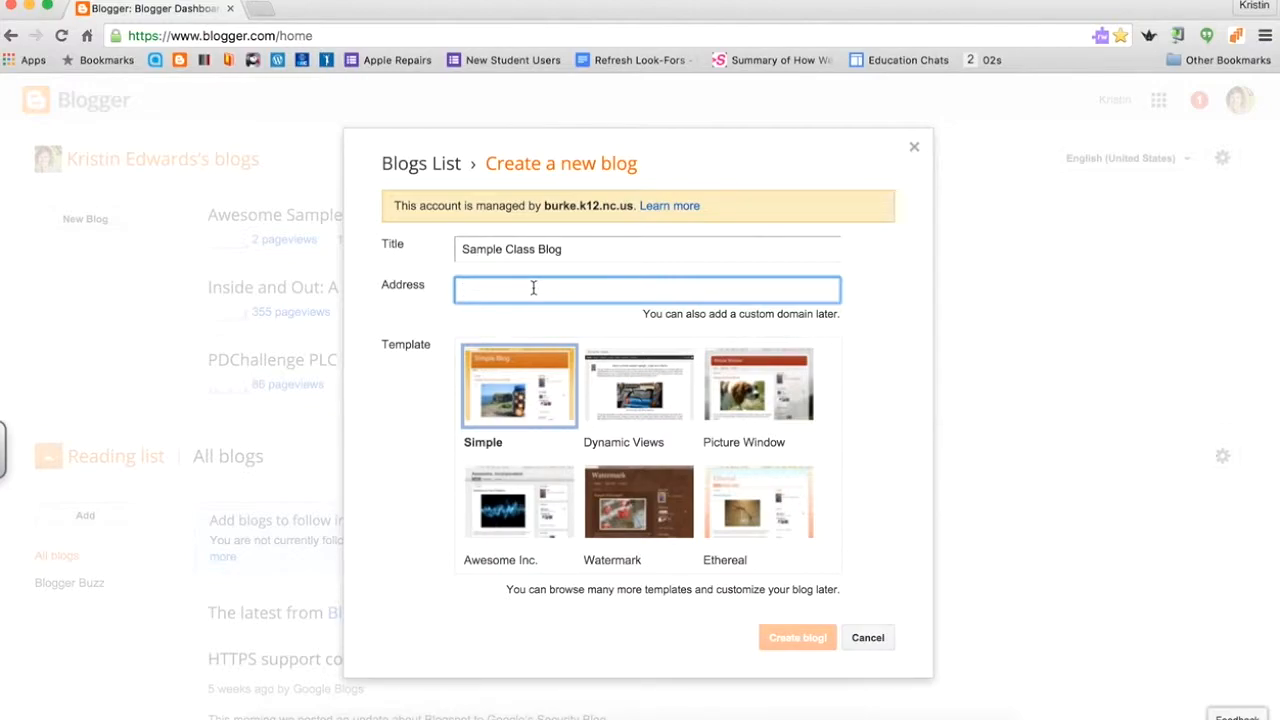
text(S)
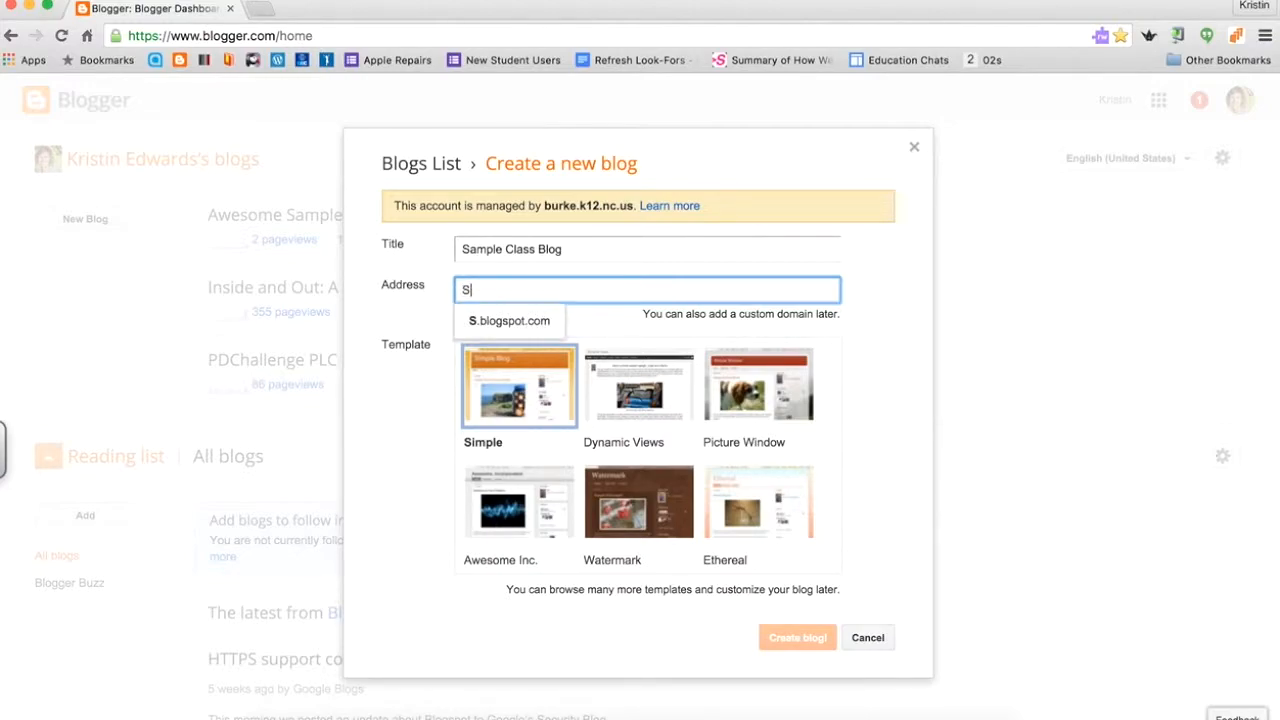
text(amp)
key(BackSpace)
key(BackSpace)
key(BackSpace)
key(BackSpace)
text(samplecal)
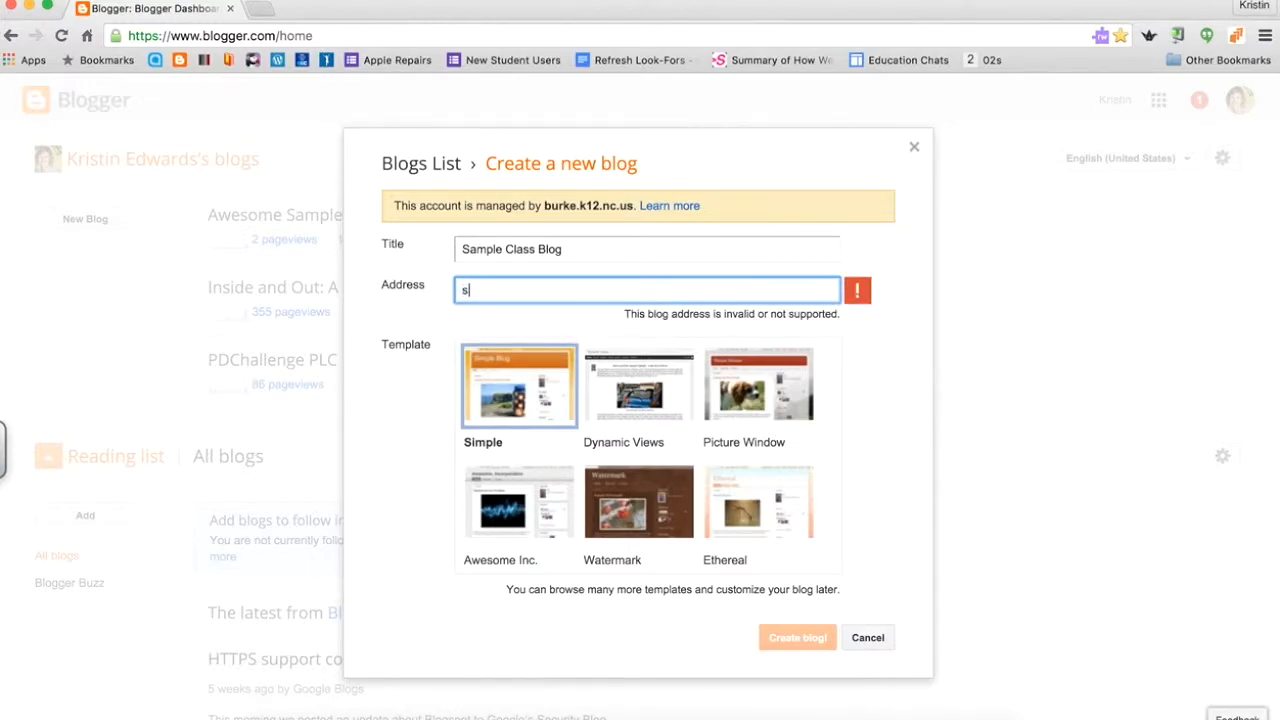
key(BackSpace)
key(BackSpace)
text(lass)
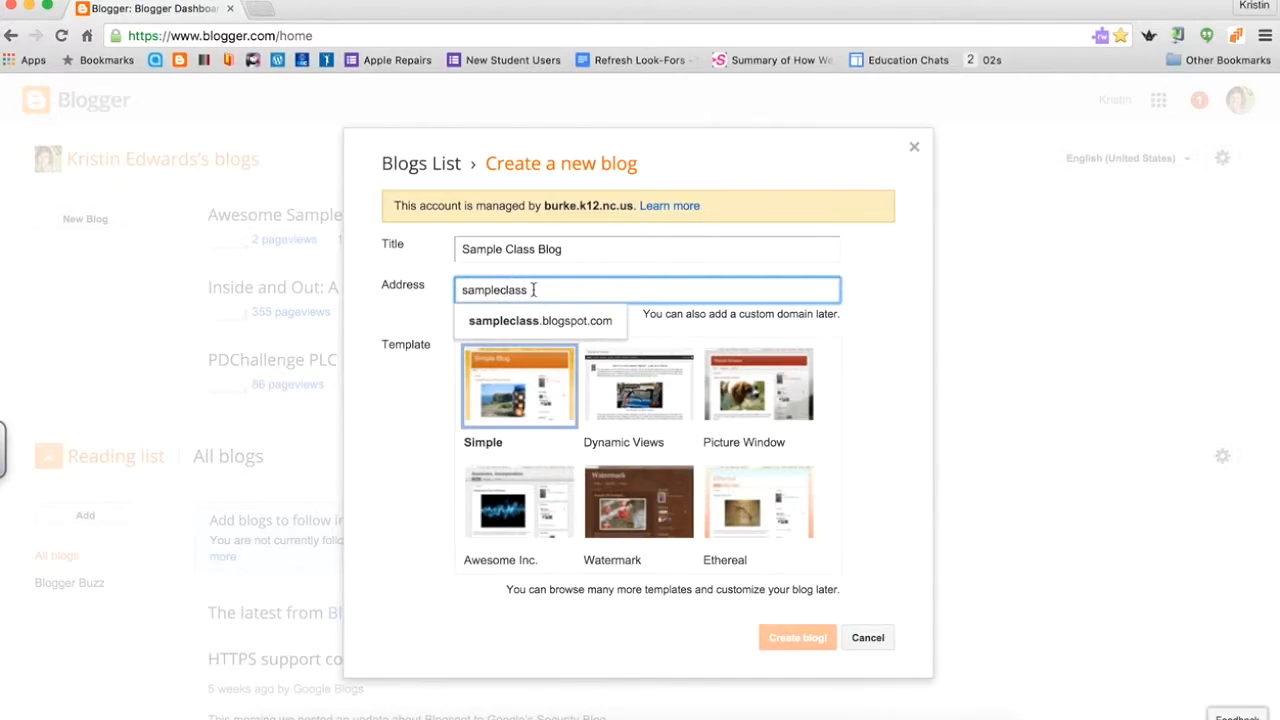
click(549, 322)
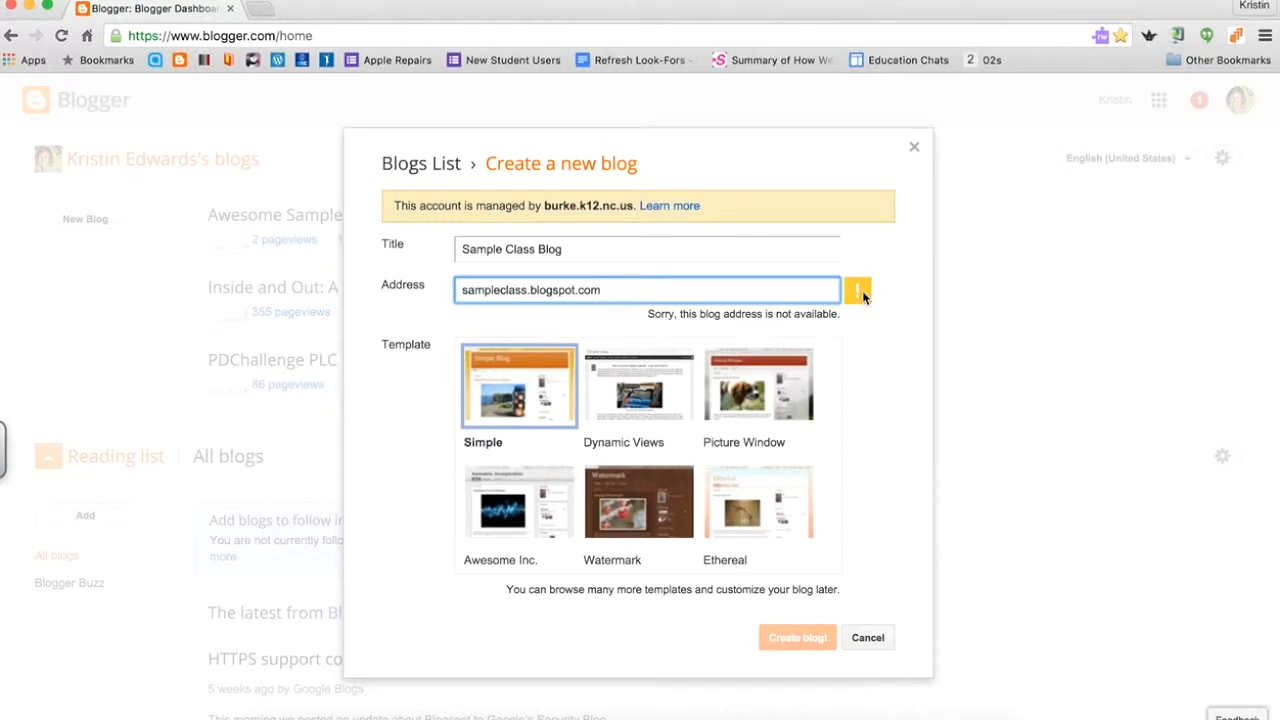
click(527, 290)
text(7)
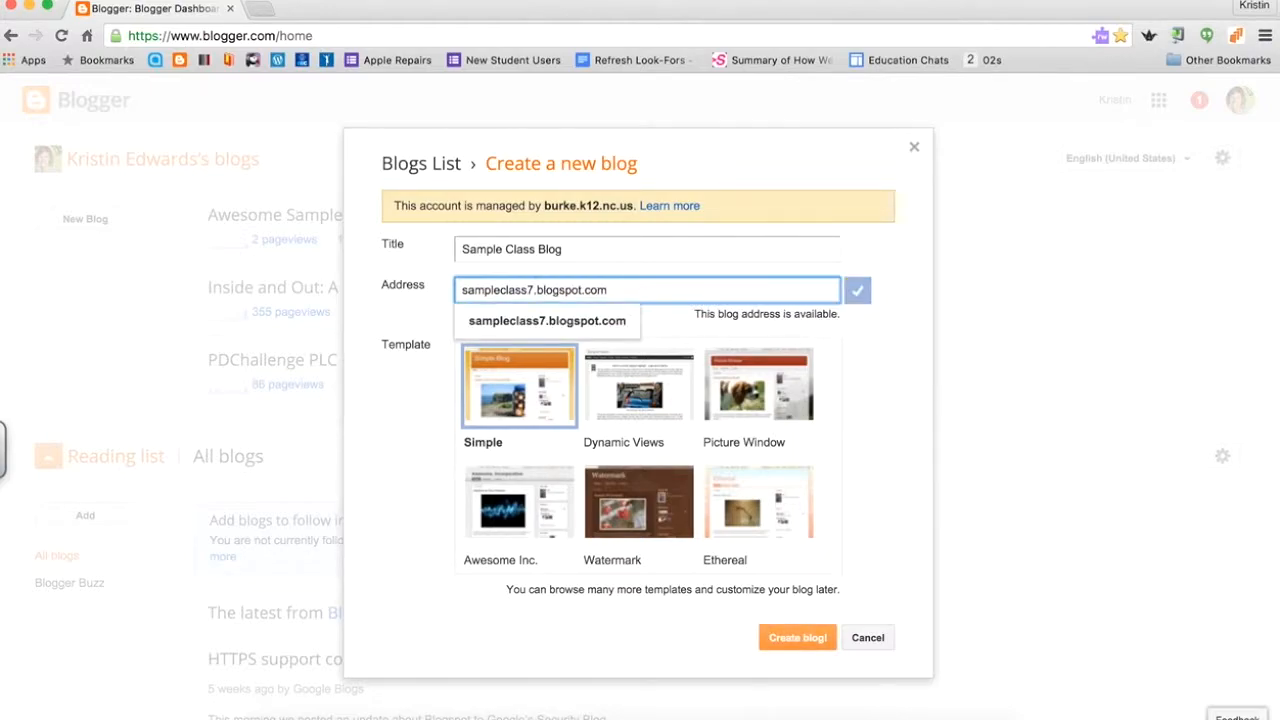
click(663, 333)
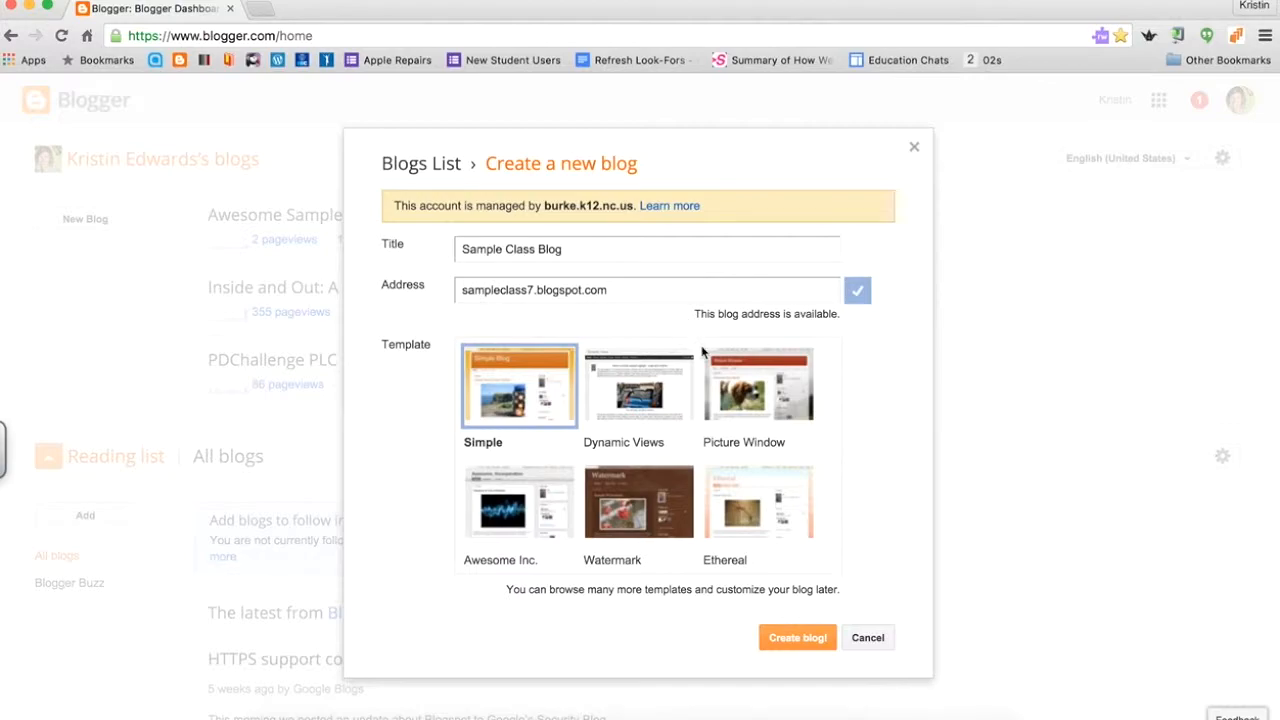
Choose the Dynamic Views template and create the blog.
scroll(722, 445, down, 2)
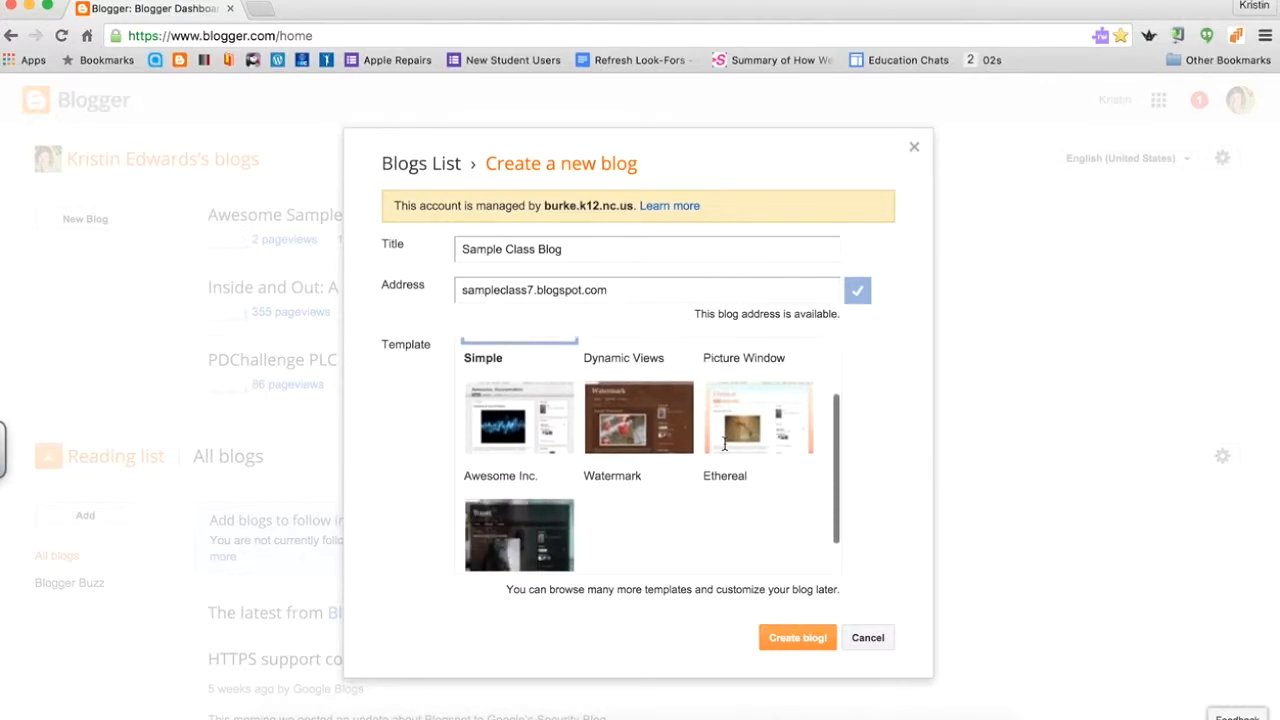
scroll(725, 448, down, 2)
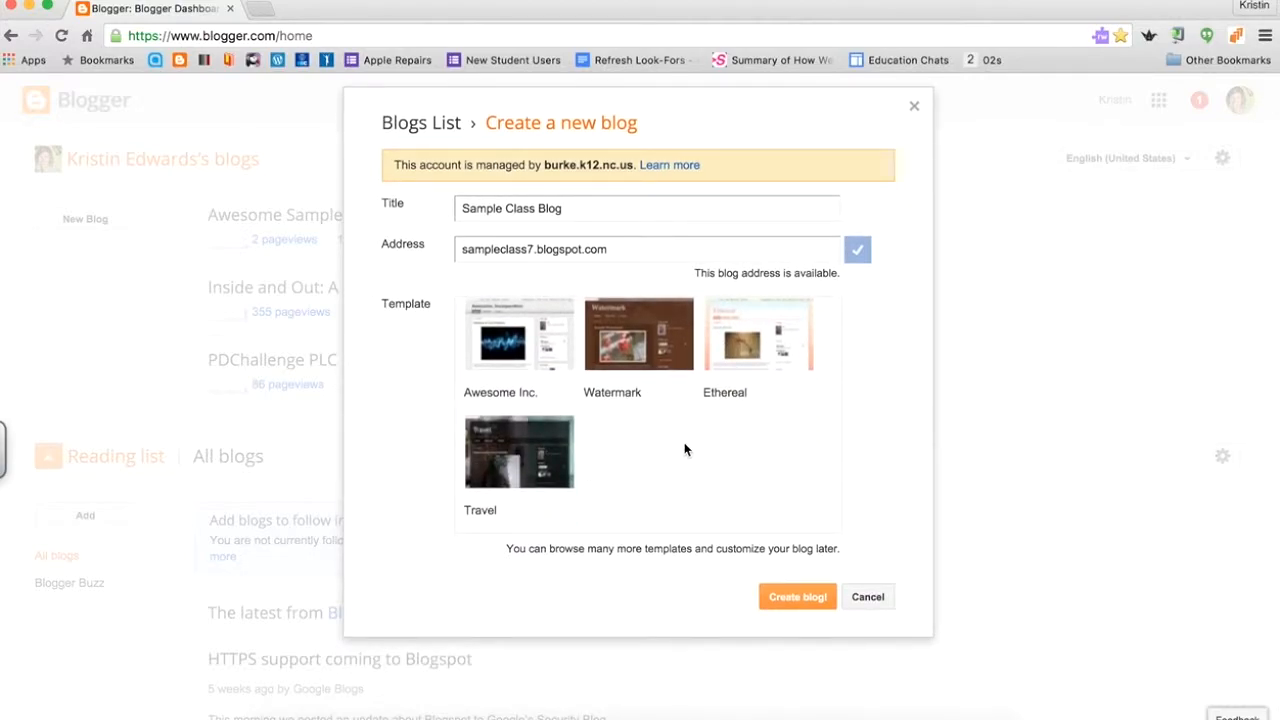
scroll(684, 442, up, 1)
scroll(684, 442, up, 2)
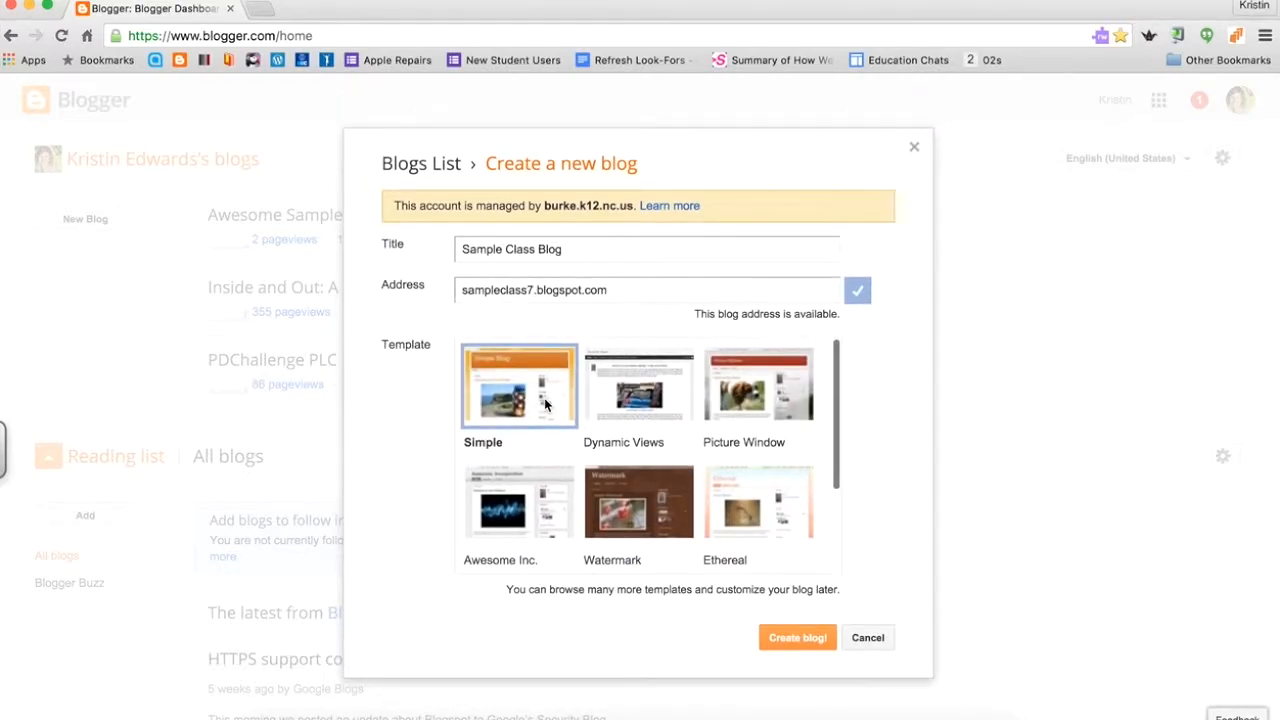
click(627, 398)
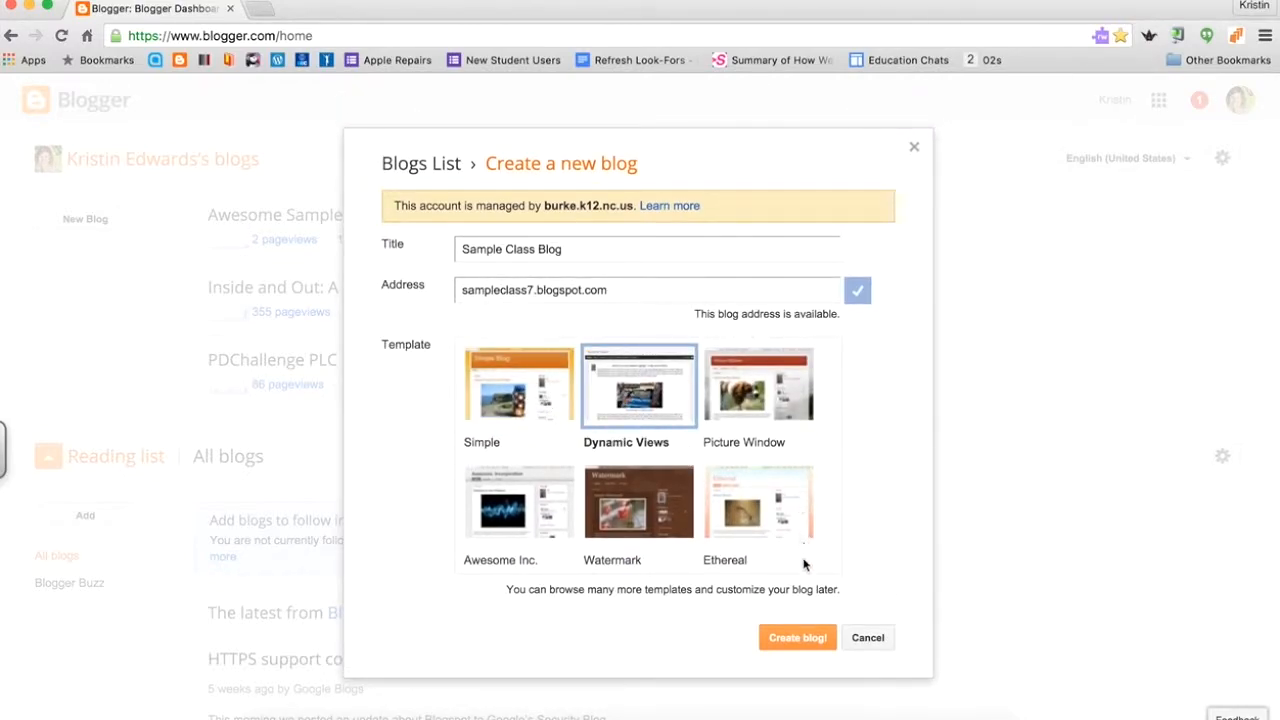
click(803, 644)
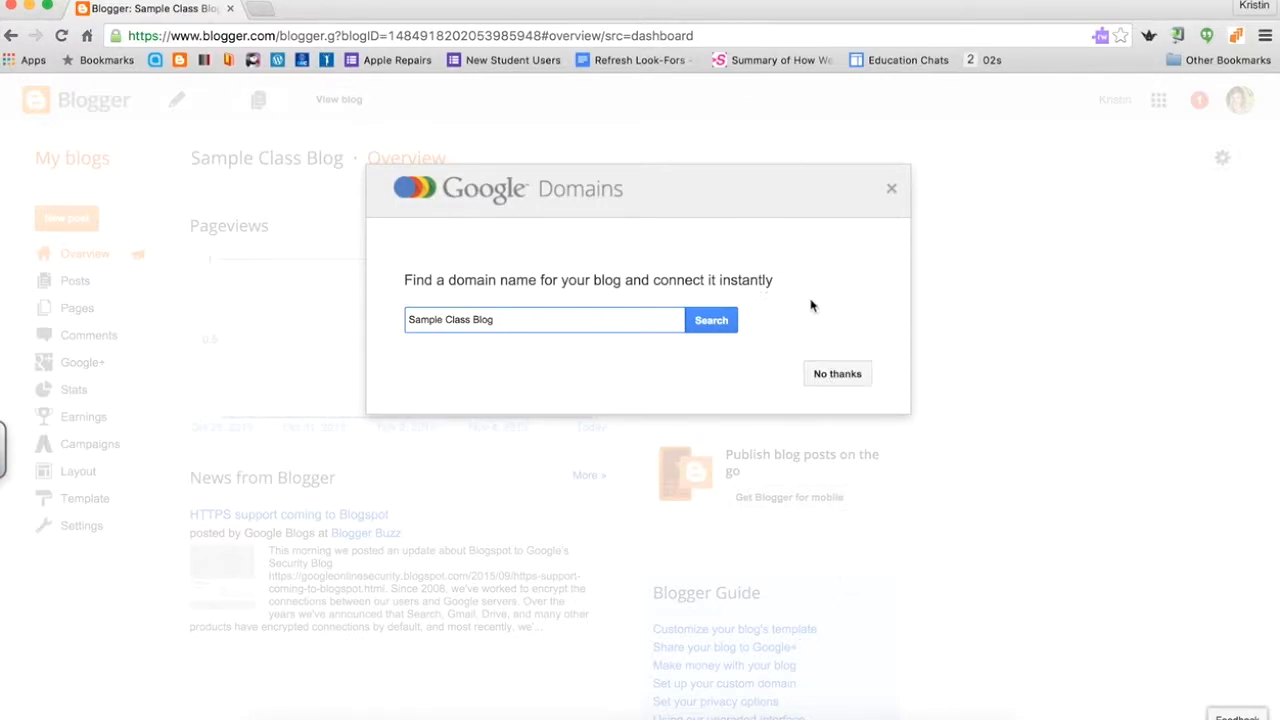
Decline the Google Domains offer and review the blog's empty Overview stats.
click(839, 374)
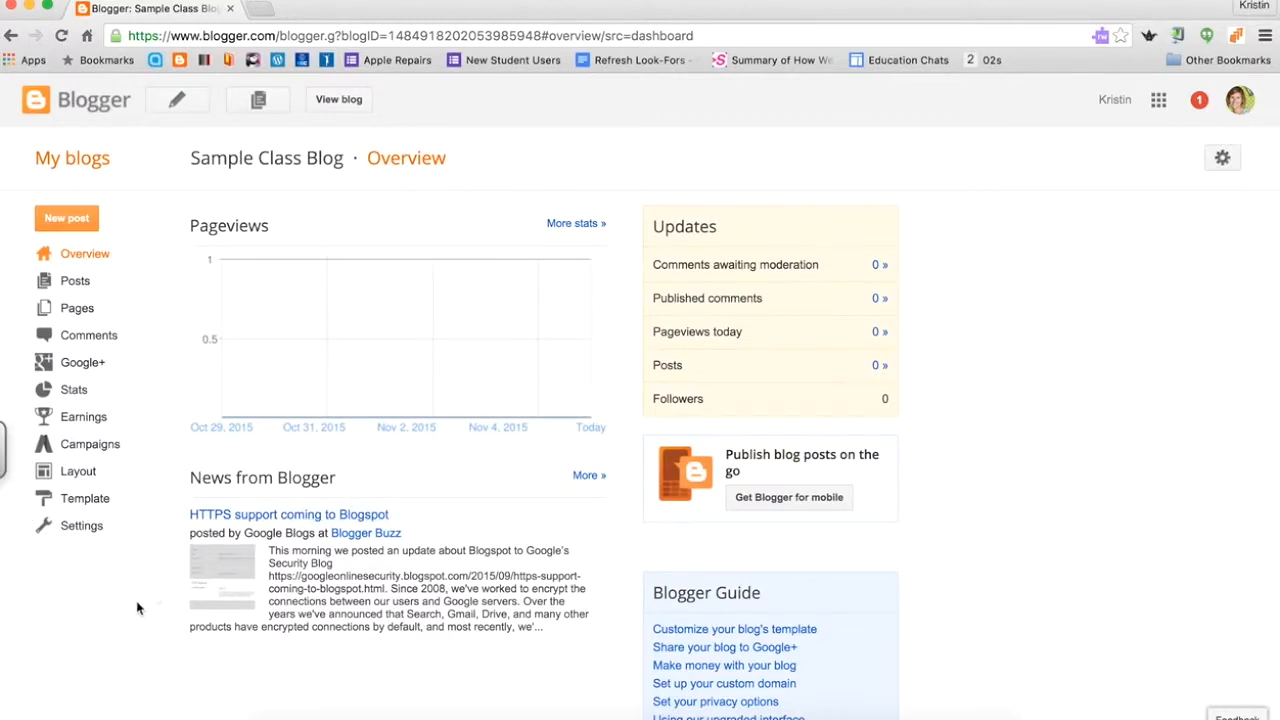
scroll(136, 600, down, 3)
scroll(136, 600, up, 2)
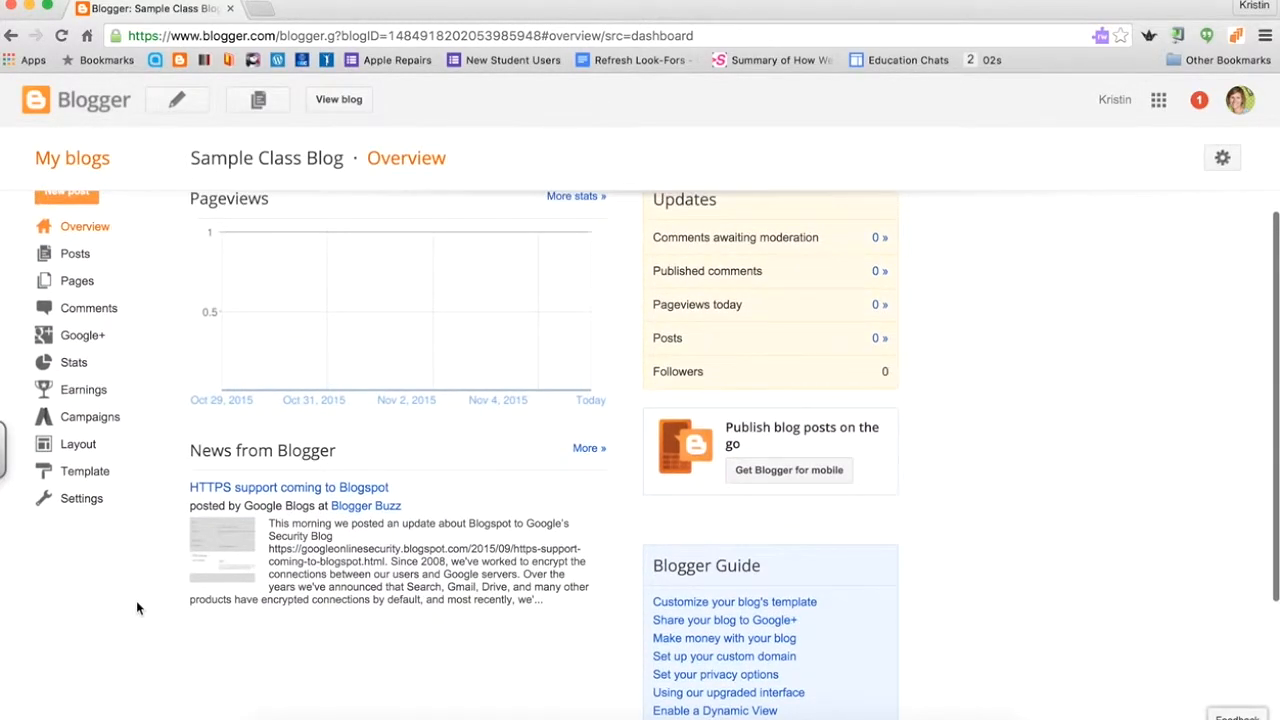
scroll(494, 514, up, 1)
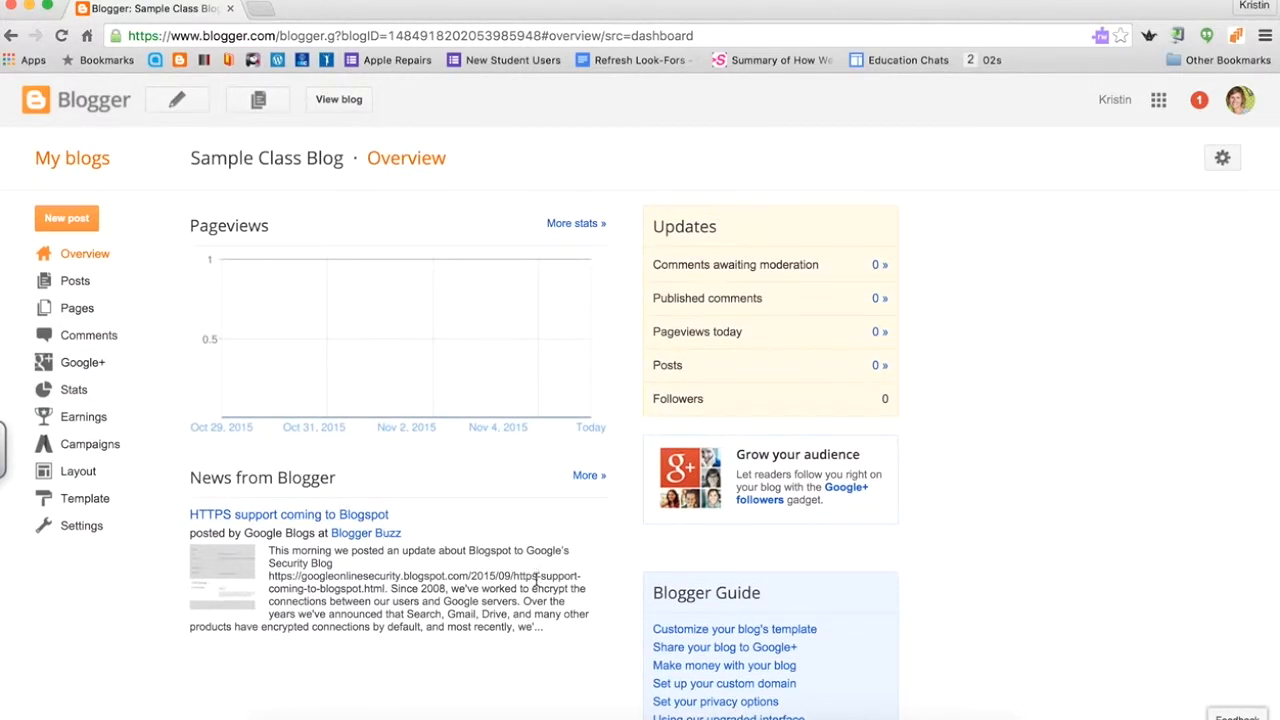
scroll(535, 582, down, 1)
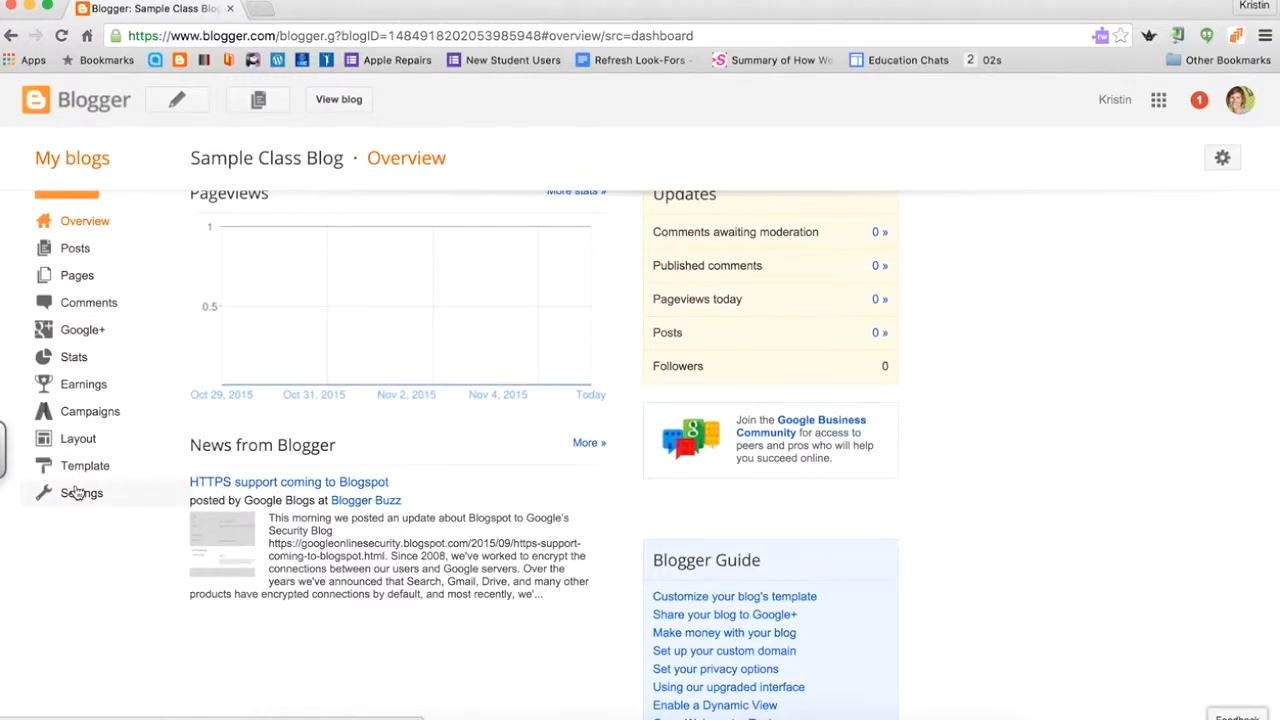
Set the blog description to '7th Grade Sample Blog' in Basic settings and save it.
click(78, 492)
scroll(210, 577, down, 1)
scroll(210, 577, up, 1)
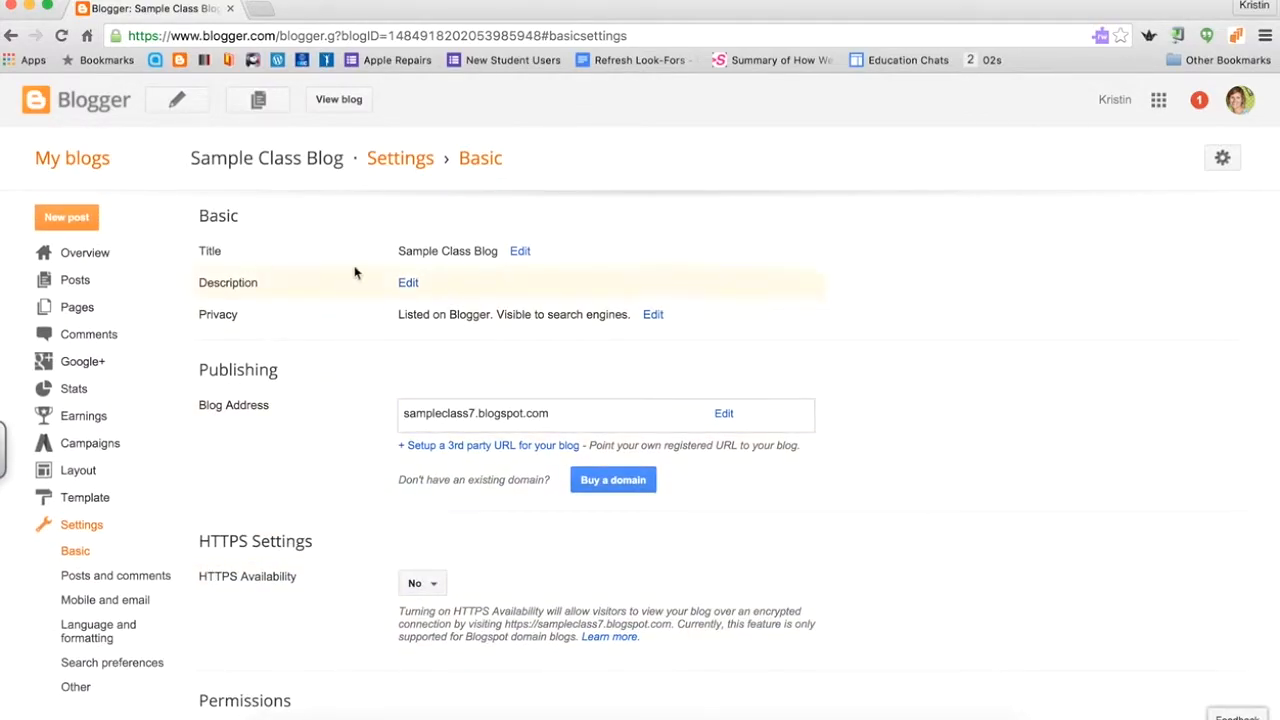
click(409, 285)
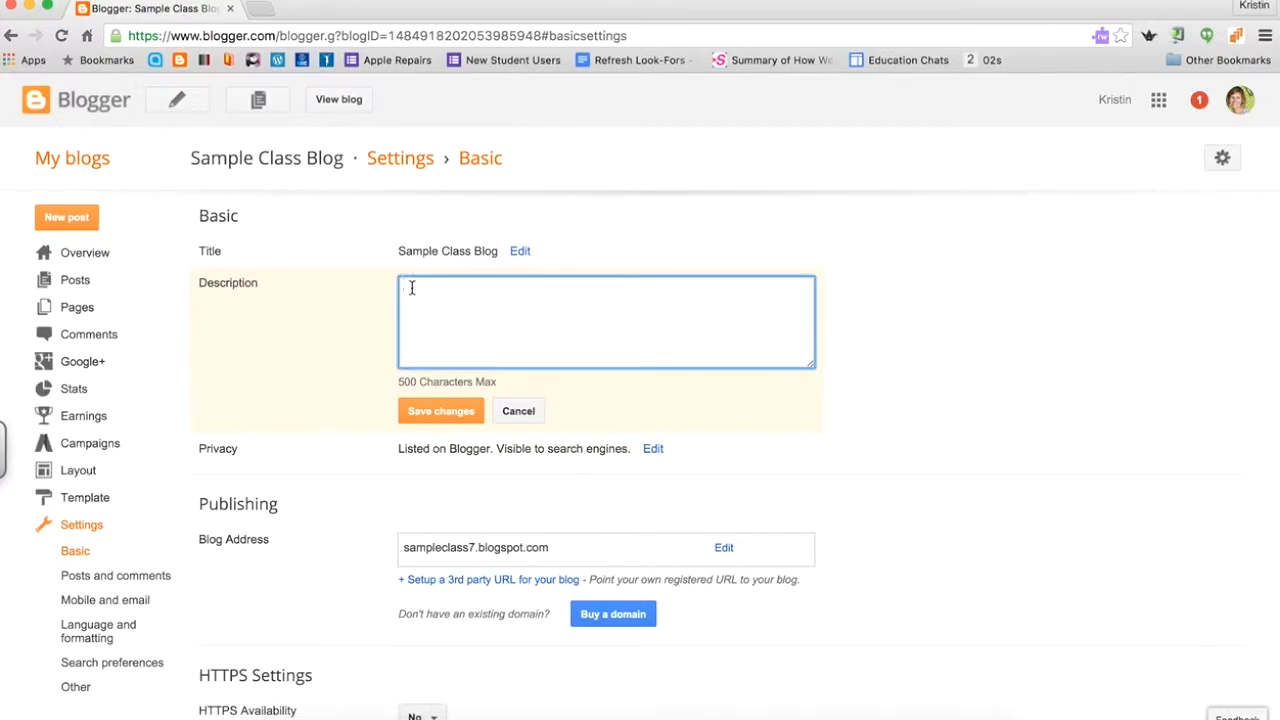
text(7th Grade Sample Blog)
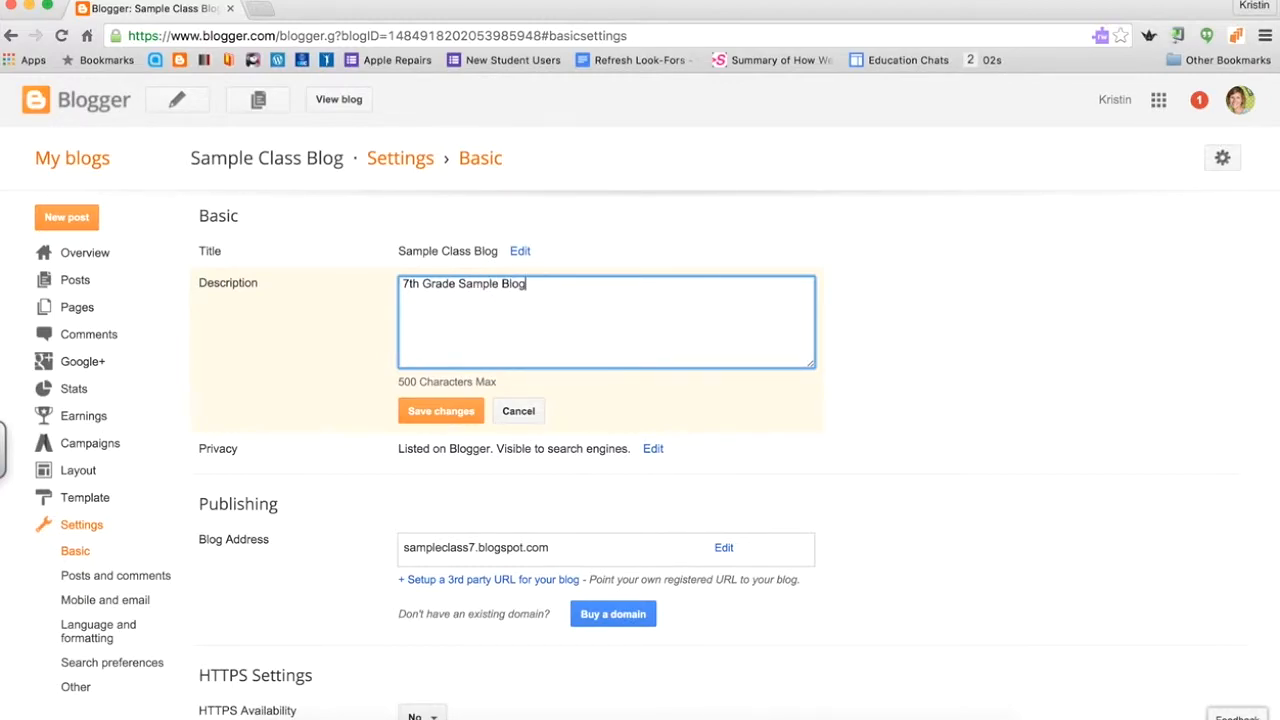
click(437, 412)
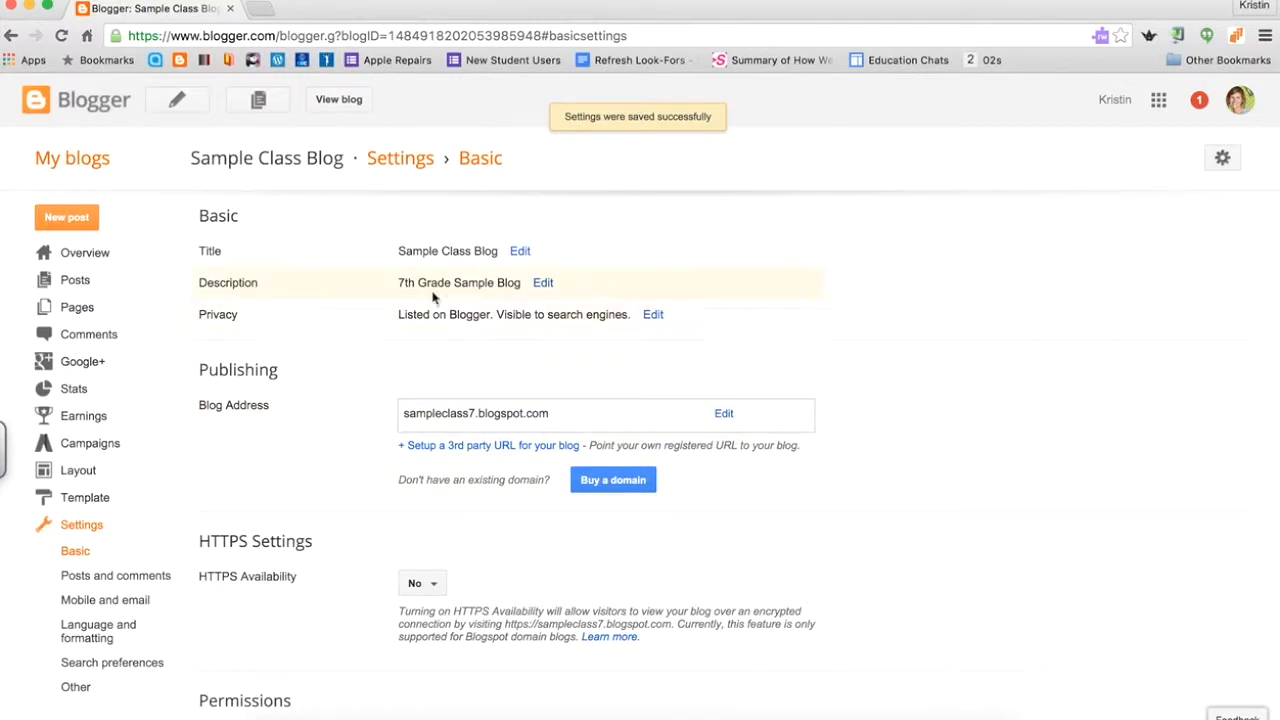
click(651, 318)
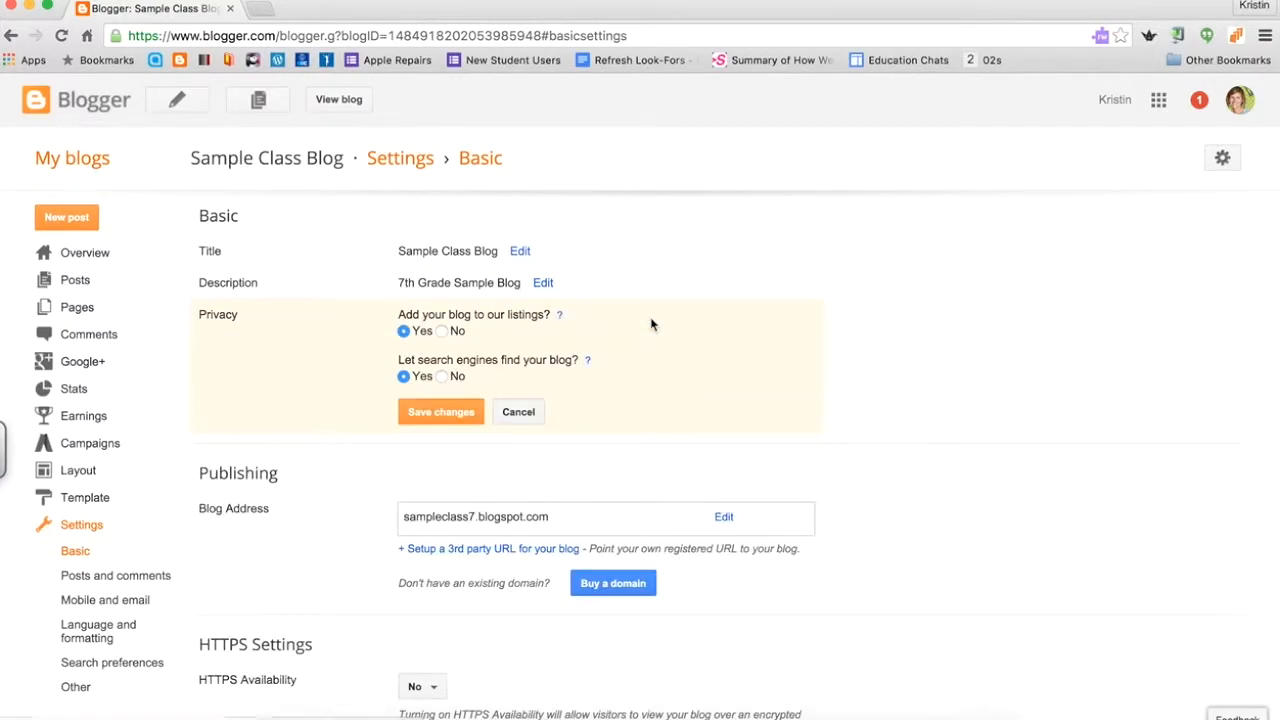
click(442, 331)
click(443, 376)
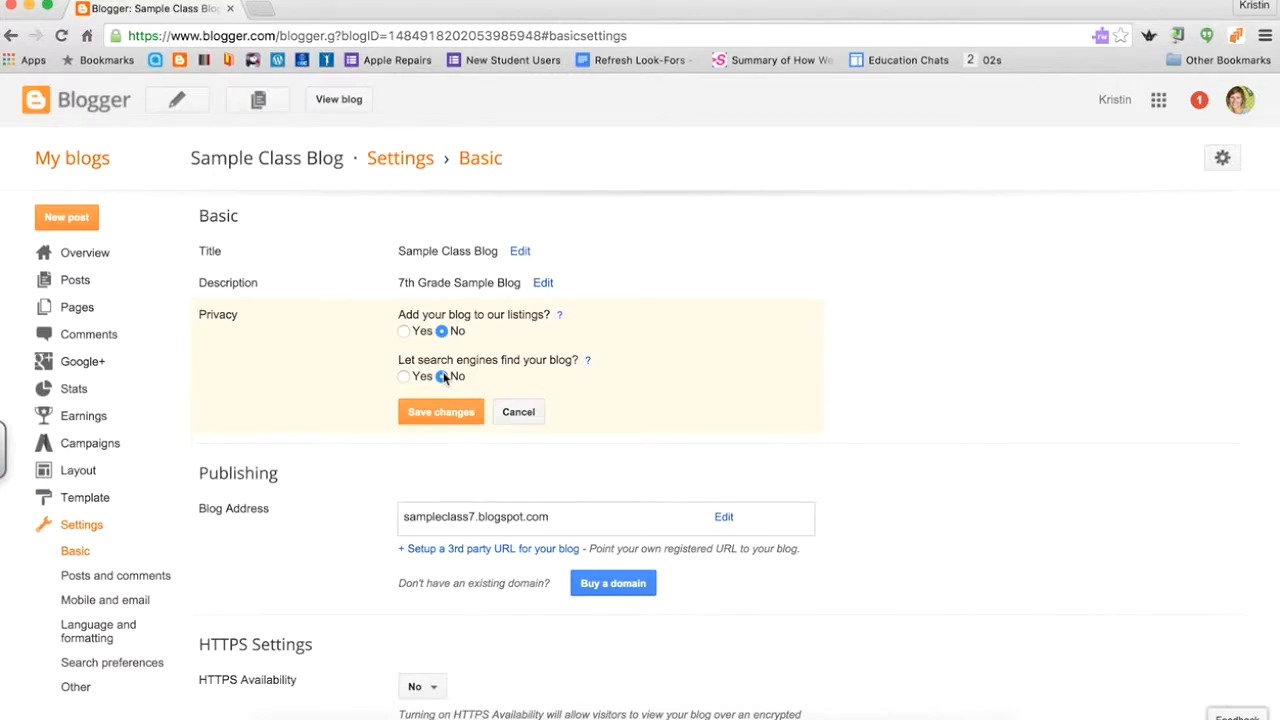
click(444, 409)
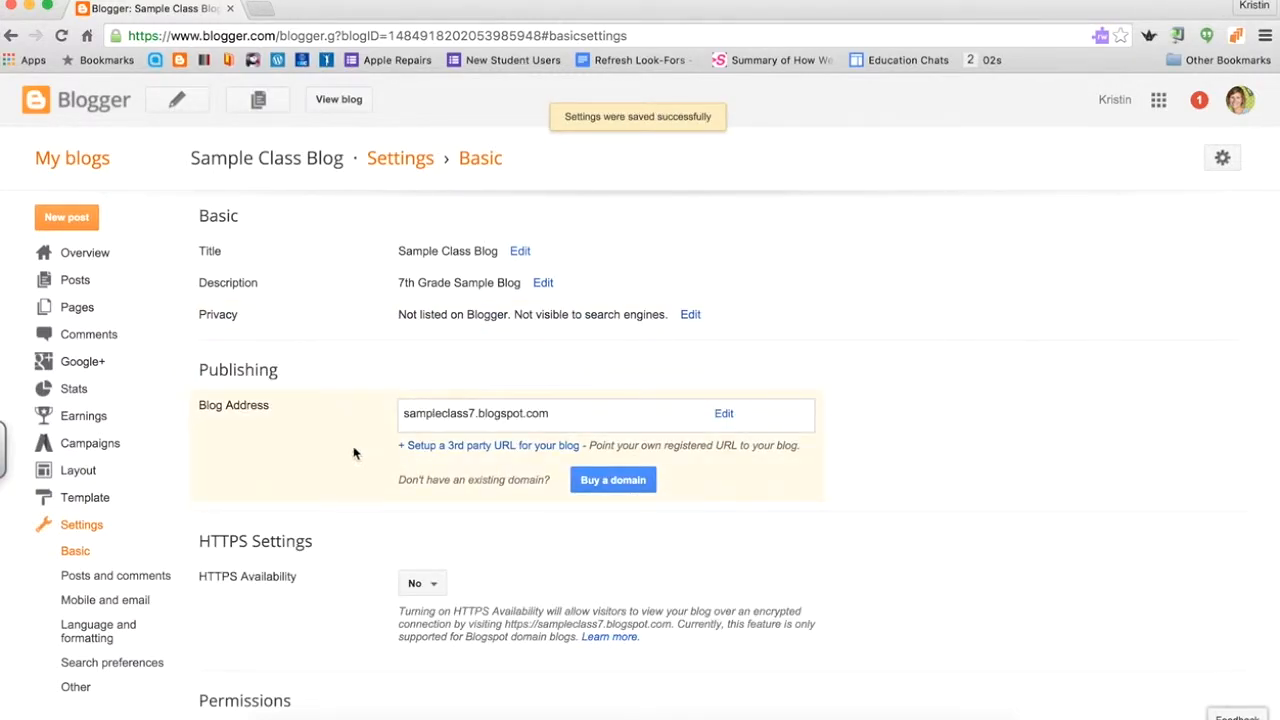
scroll(352, 454, down, 2)
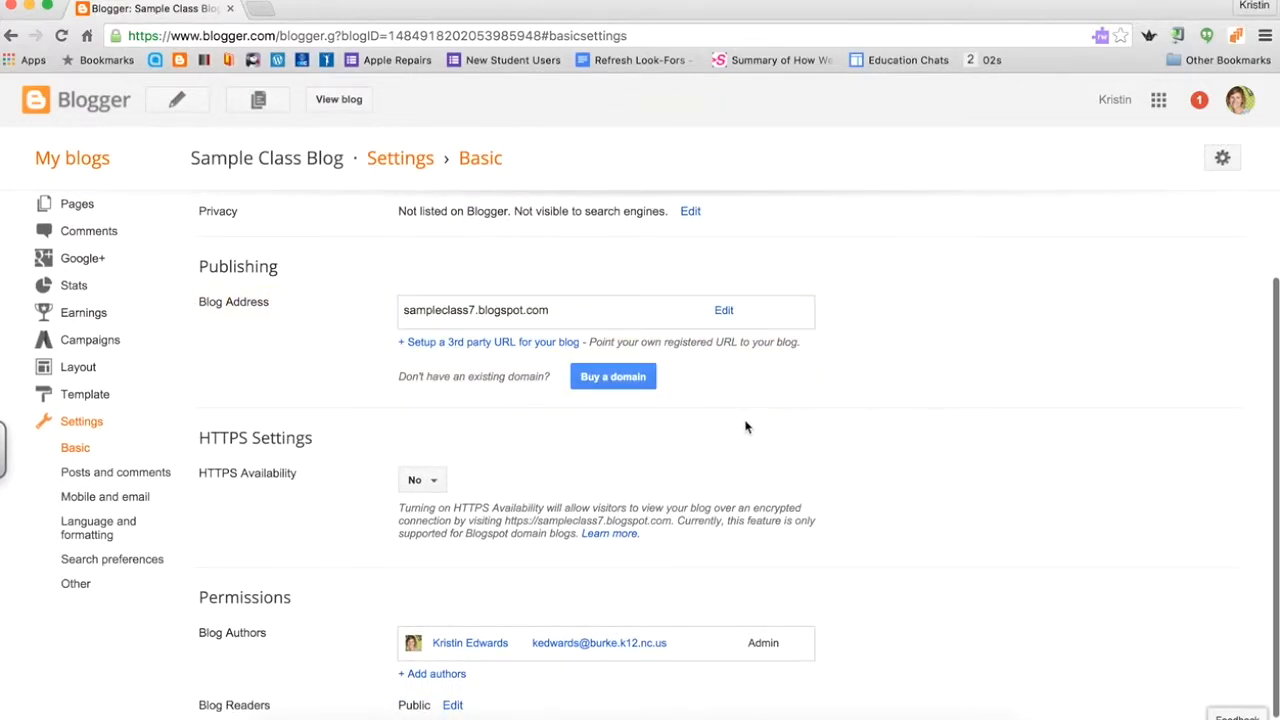
scroll(746, 426, down, 1)
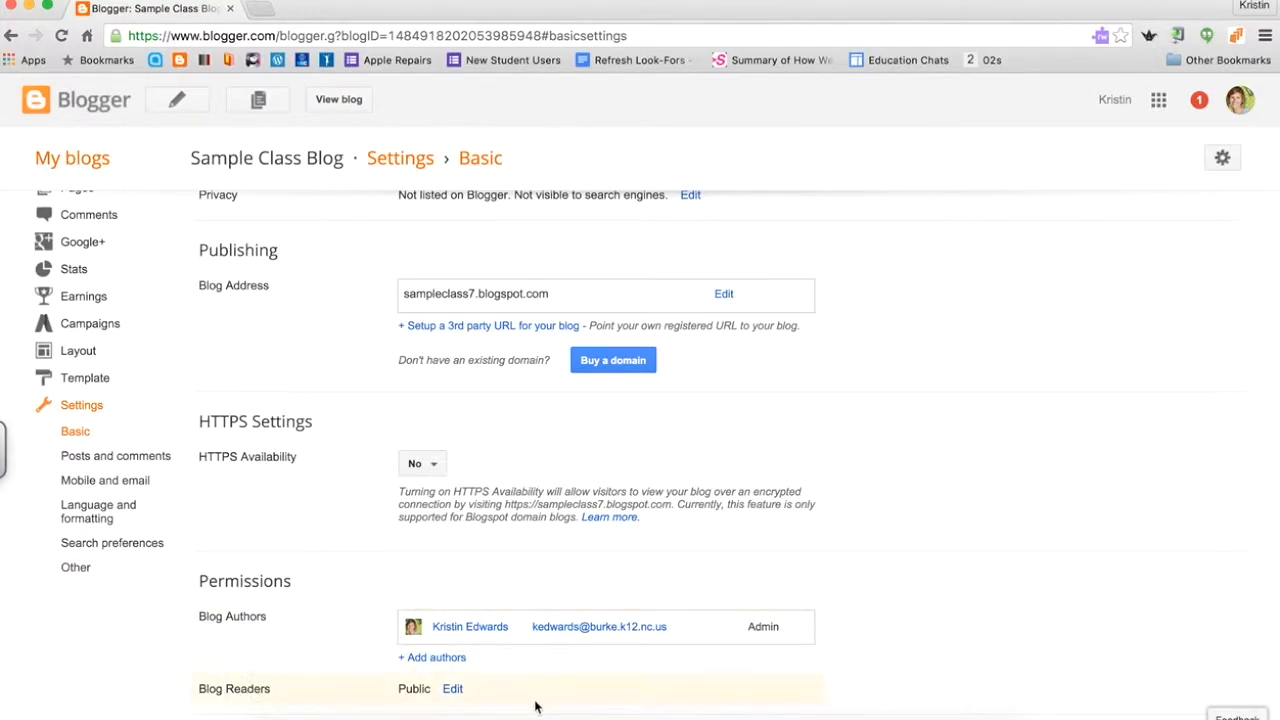
Set Blog Readers to 'Private - Only blog authors' and save the change.
click(451, 692)
scroll(450, 696, down, 2)
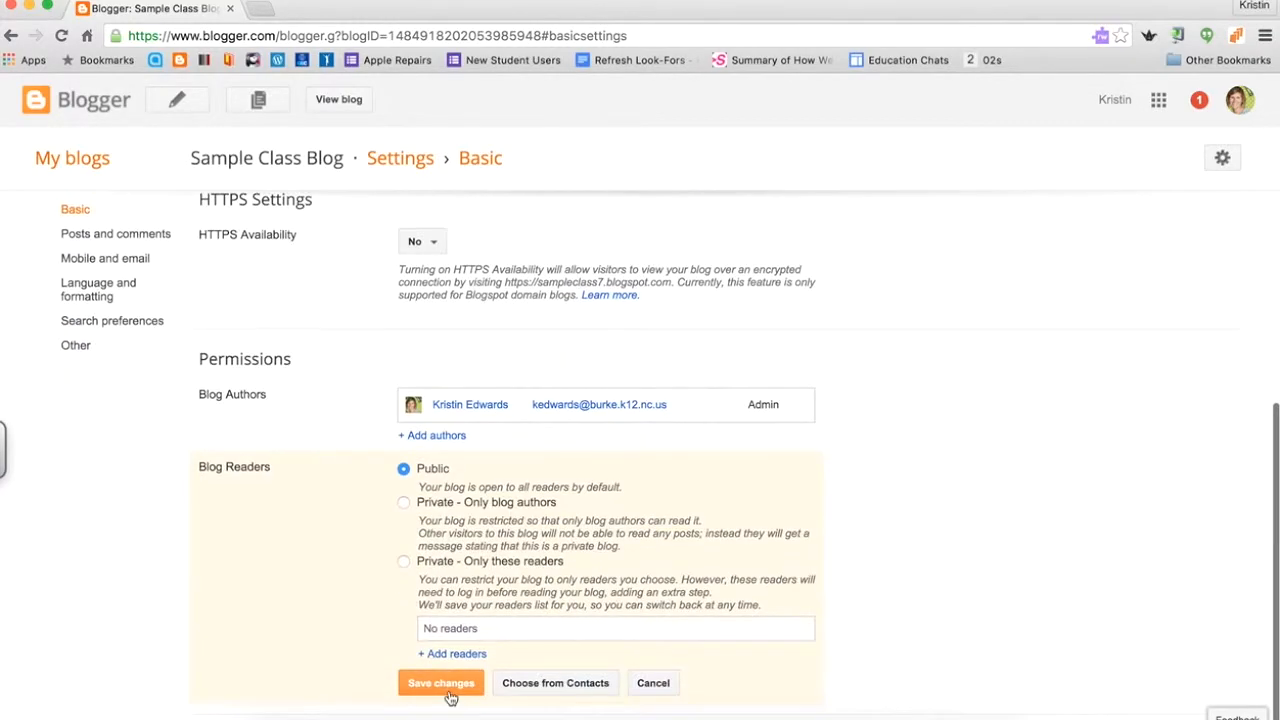
click(404, 503)
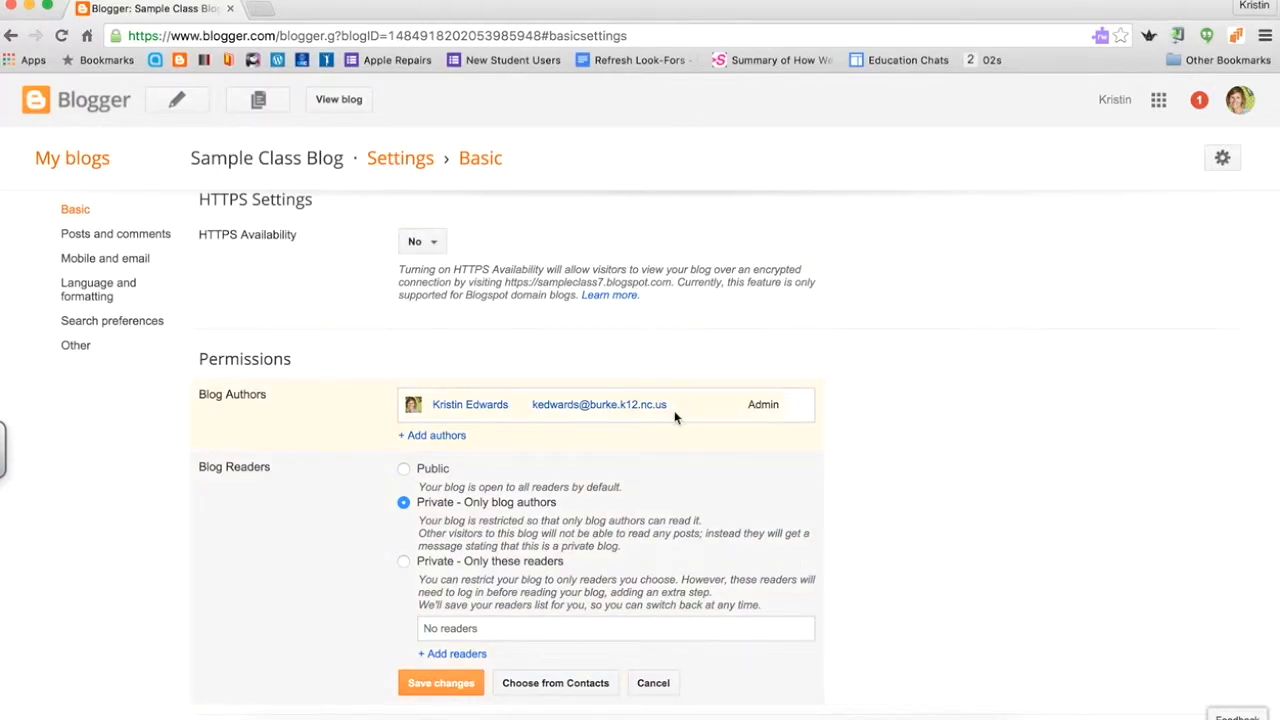
click(448, 690)
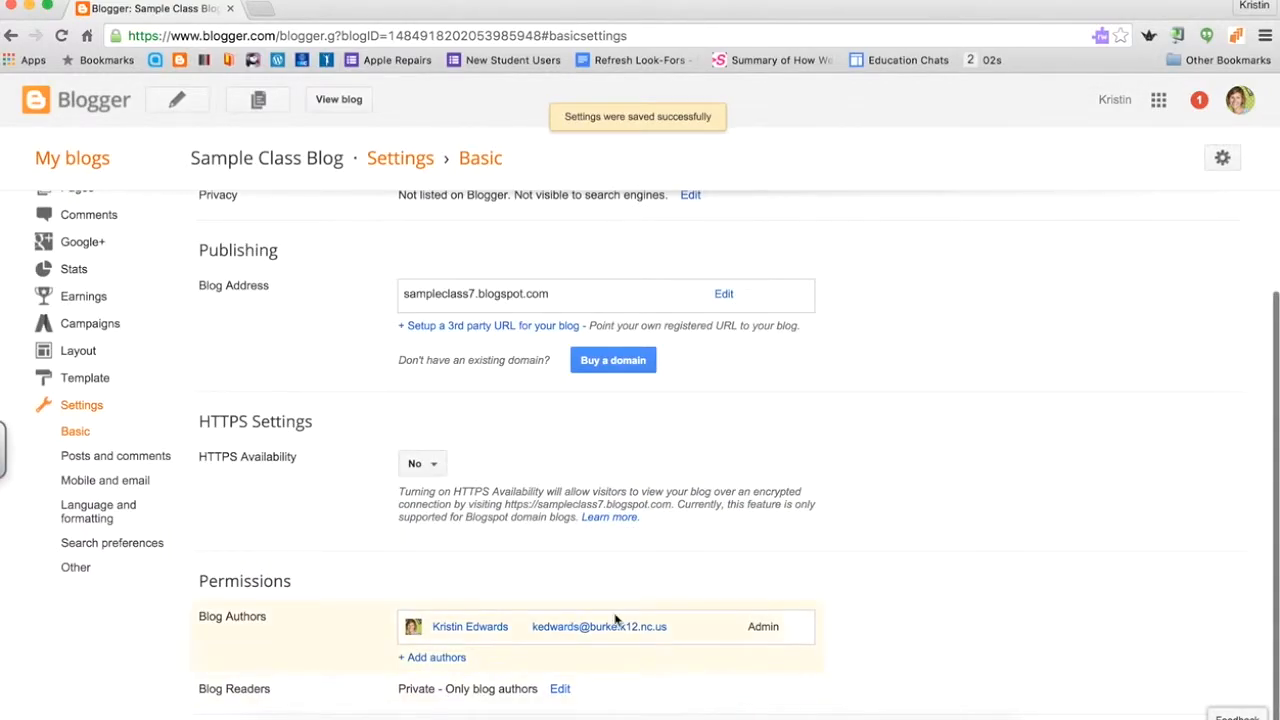
Invite the Instructional Technology Facilitators contact, found by searching 'itf', as a blog author.
click(440, 658)
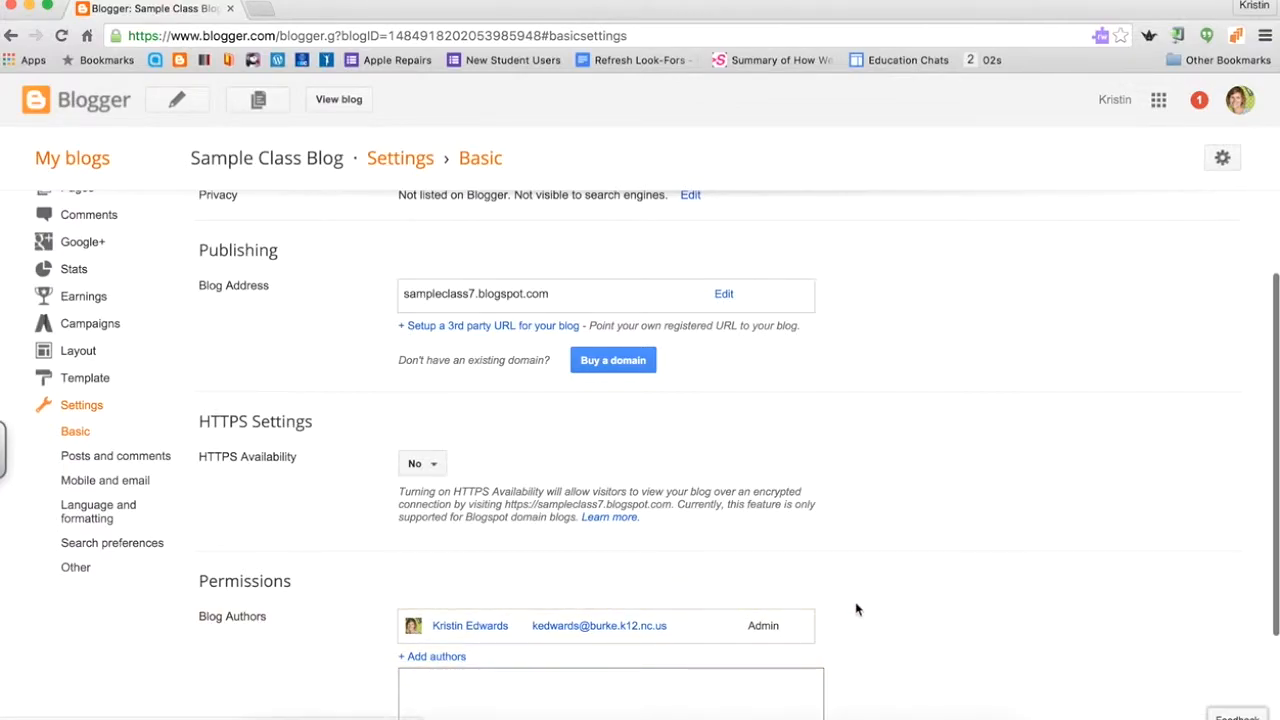
scroll(854, 606, down, 3)
click(555, 560)
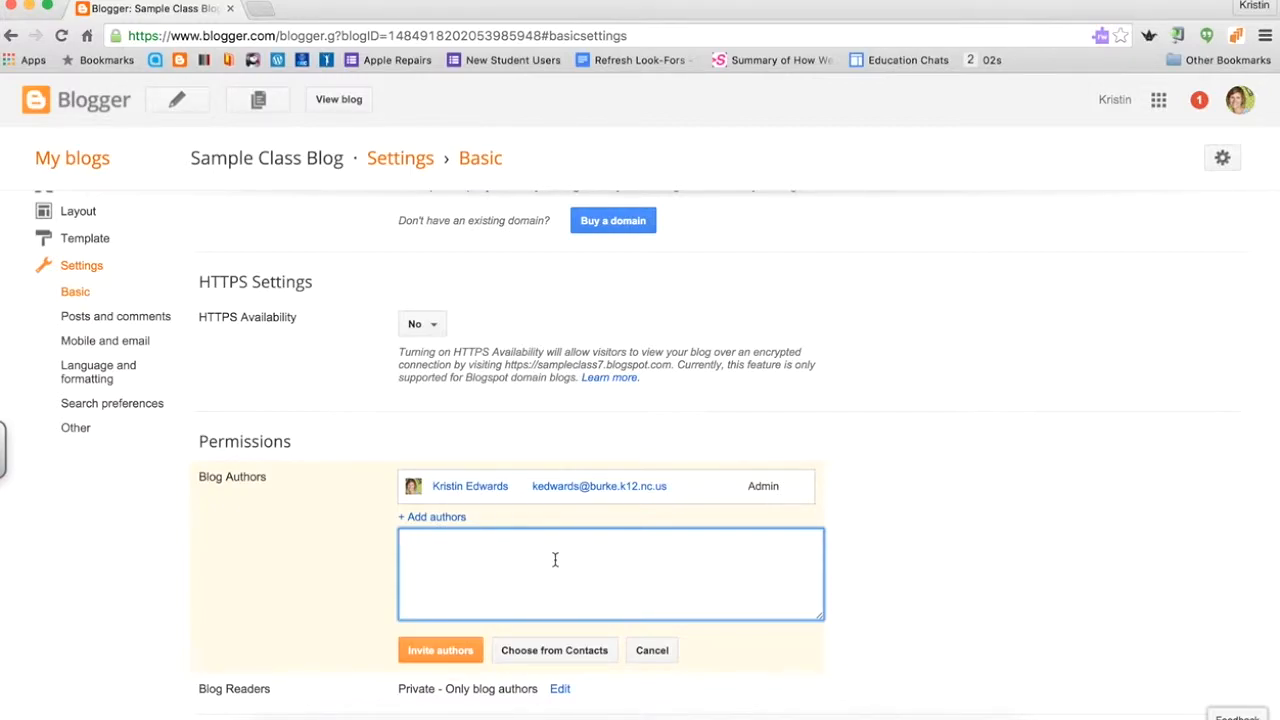
click(554, 650)
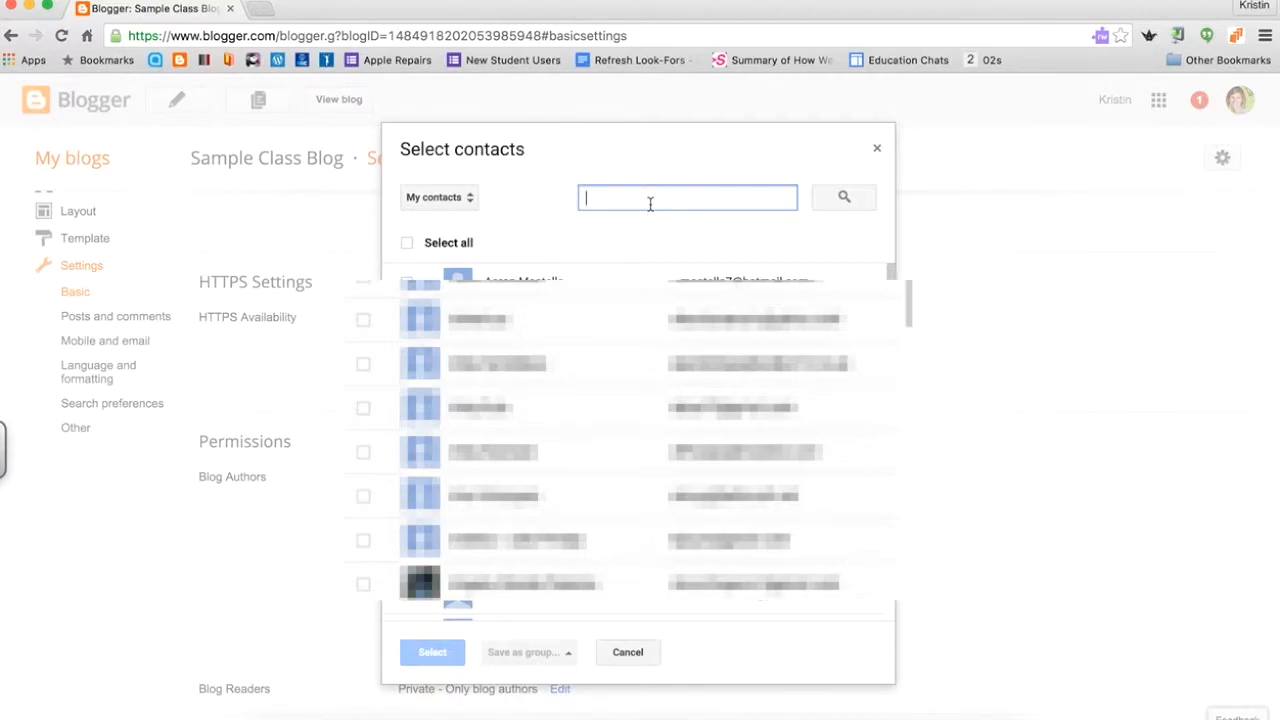
text(its)
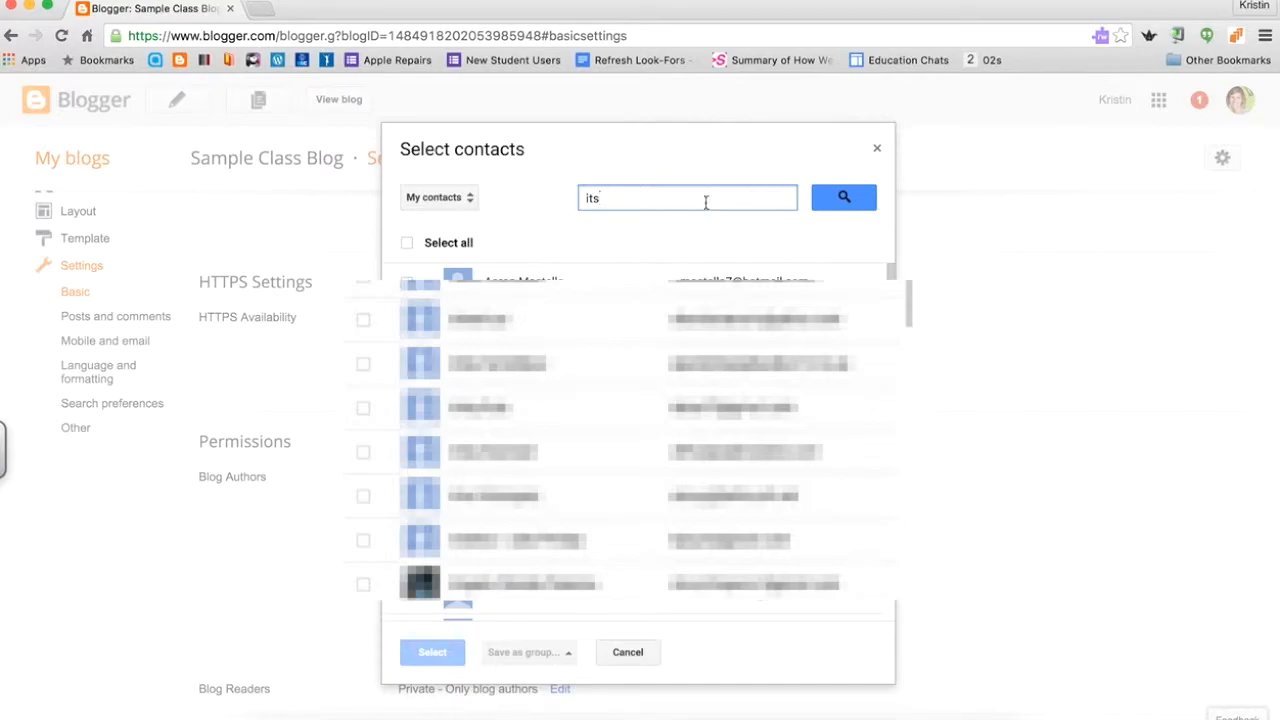
key(BackSpace)
text(f)
click(843, 199)
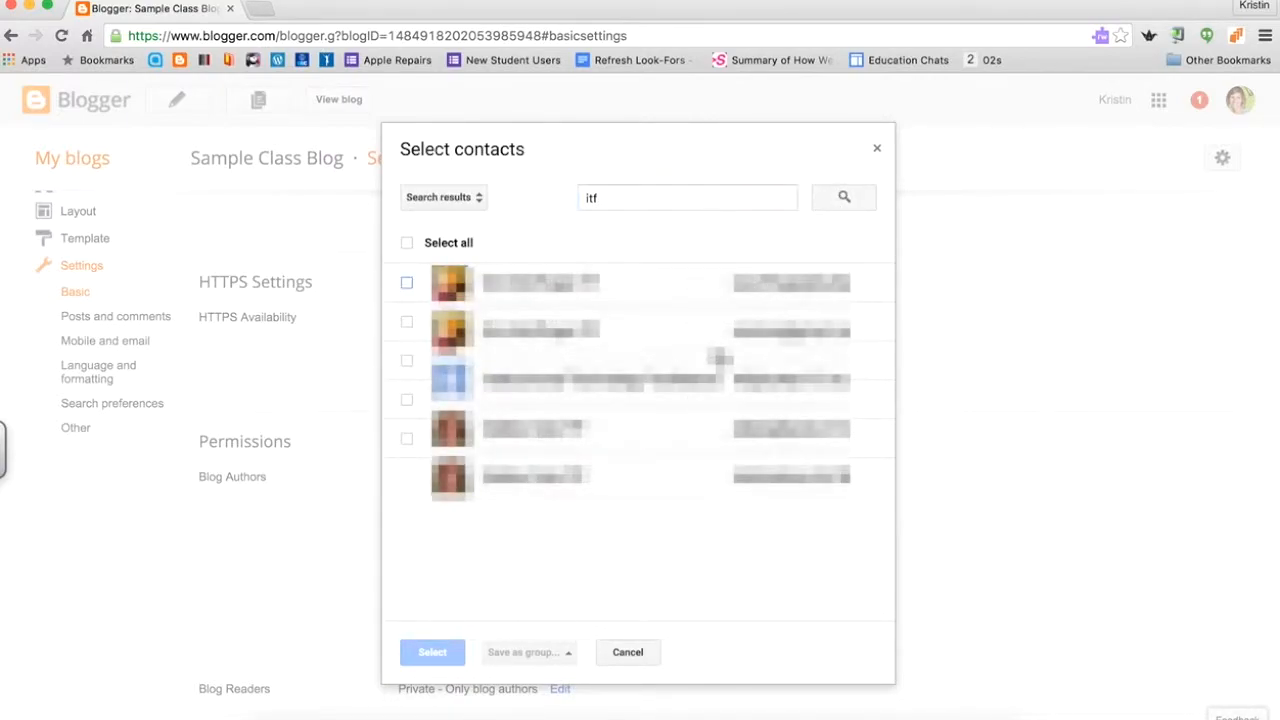
click(409, 363)
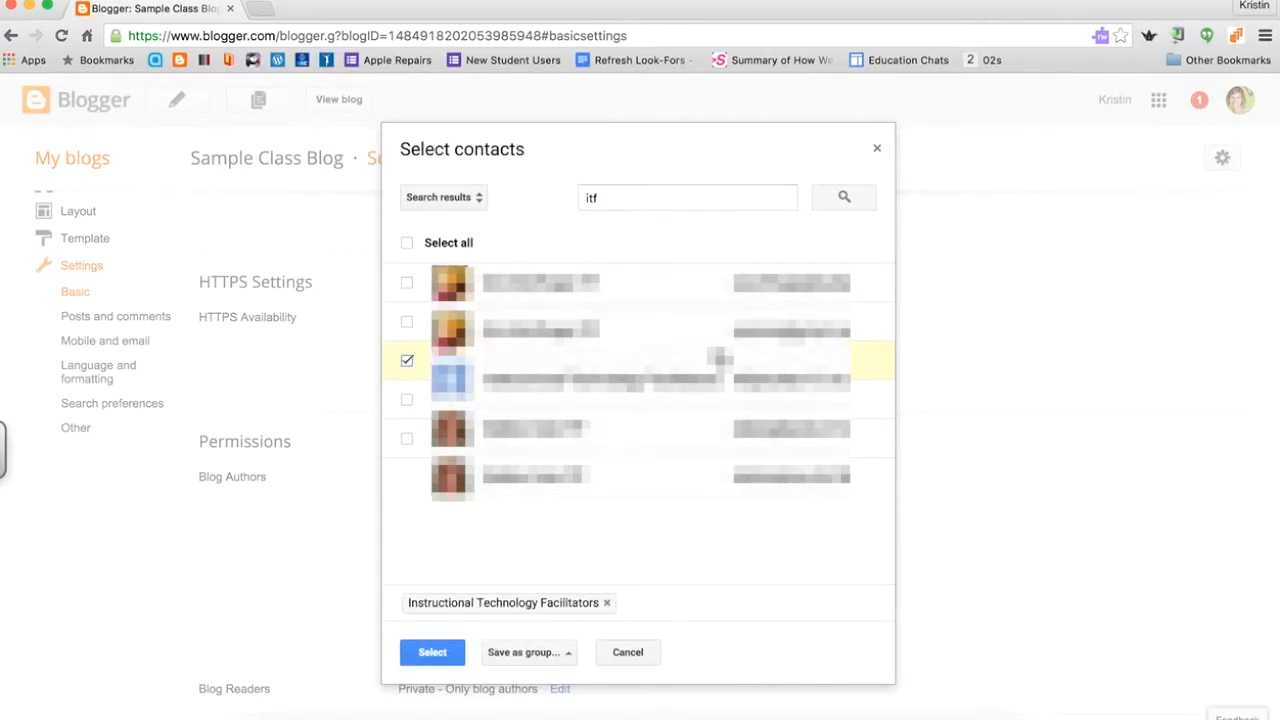
click(432, 655)
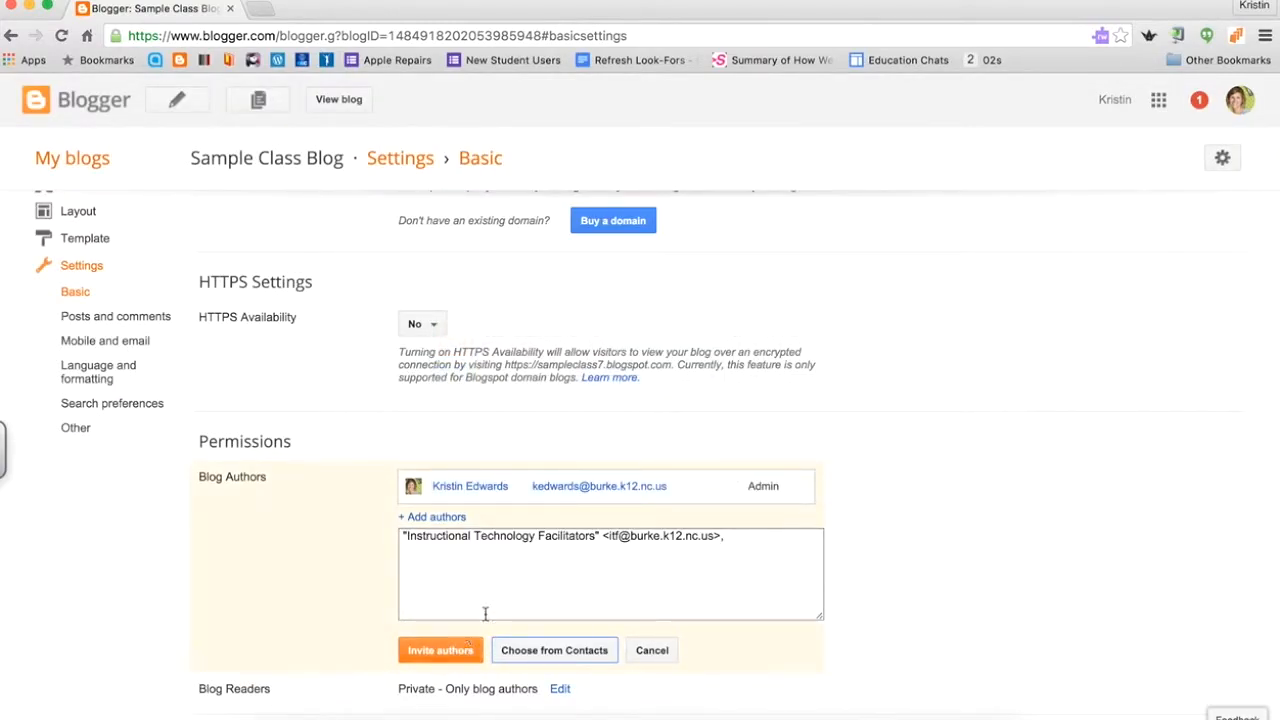
click(441, 651)
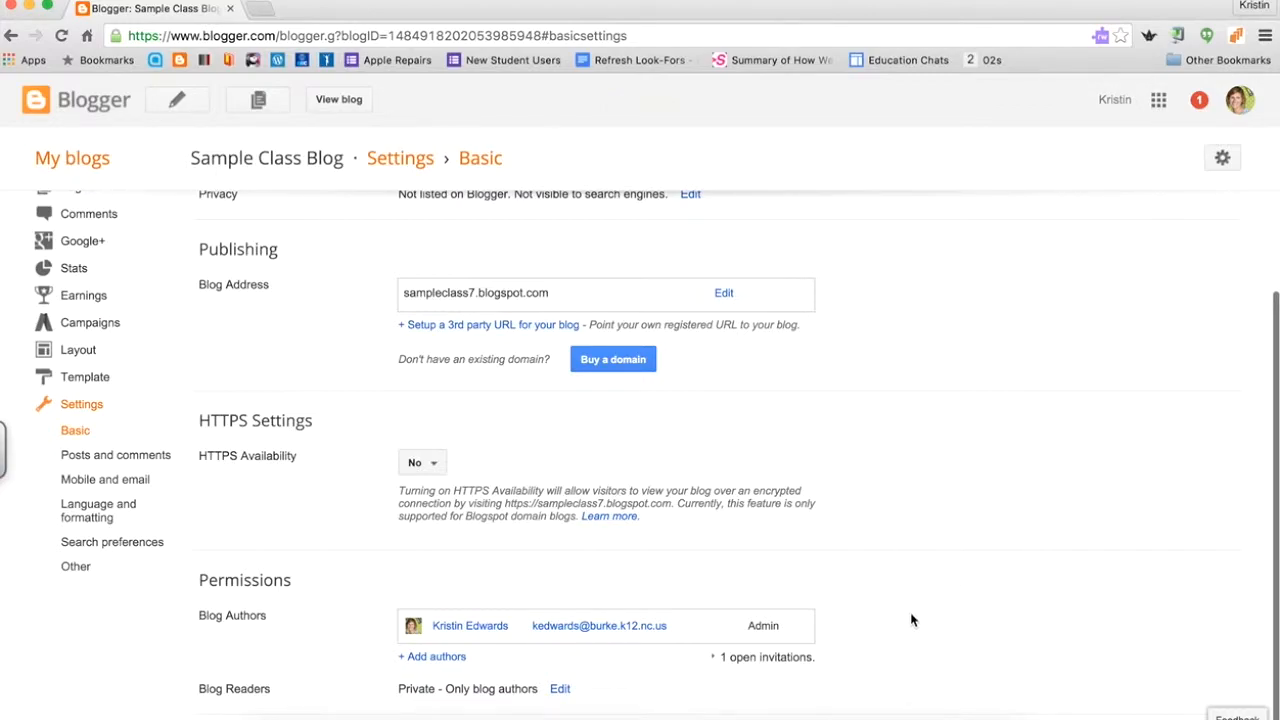
Reopen the Blog Readers options, still set to Private - Only blog authors.
click(560, 690)
scroll(1005, 663, down, 3)
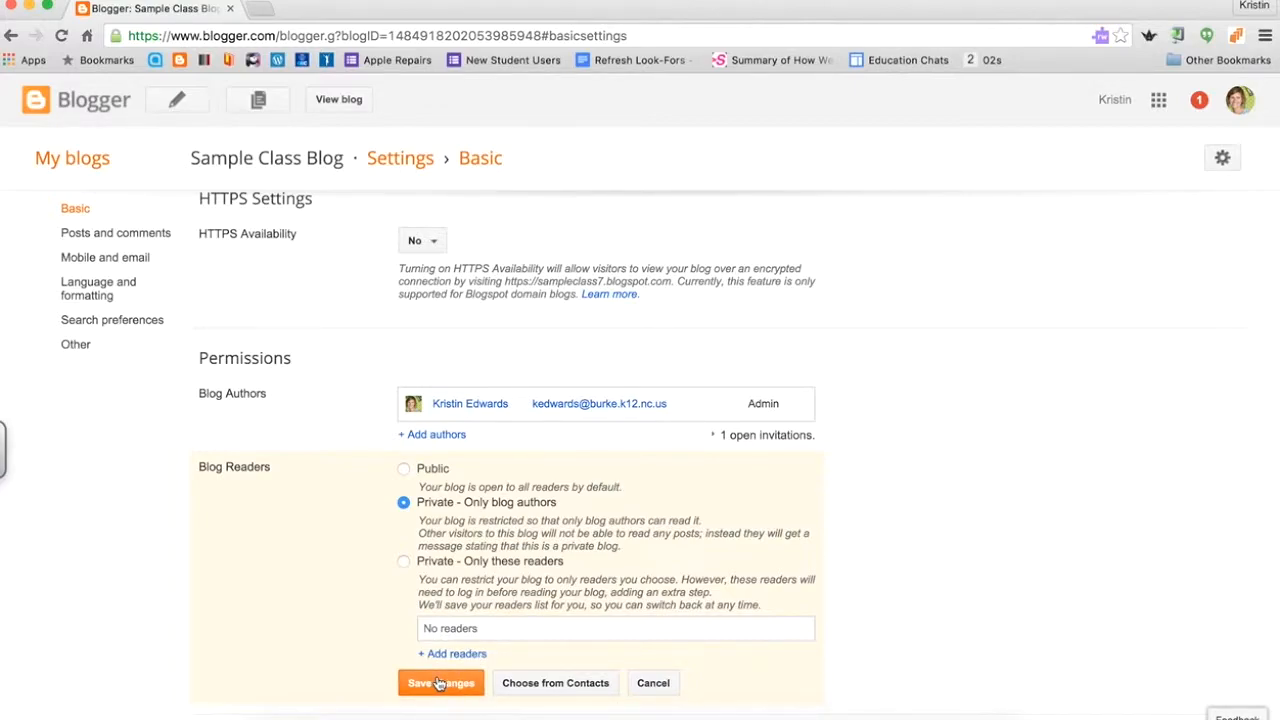
Cancel the unchanged Blog Readers form and go to the Posts and comments settings.
click(645, 683)
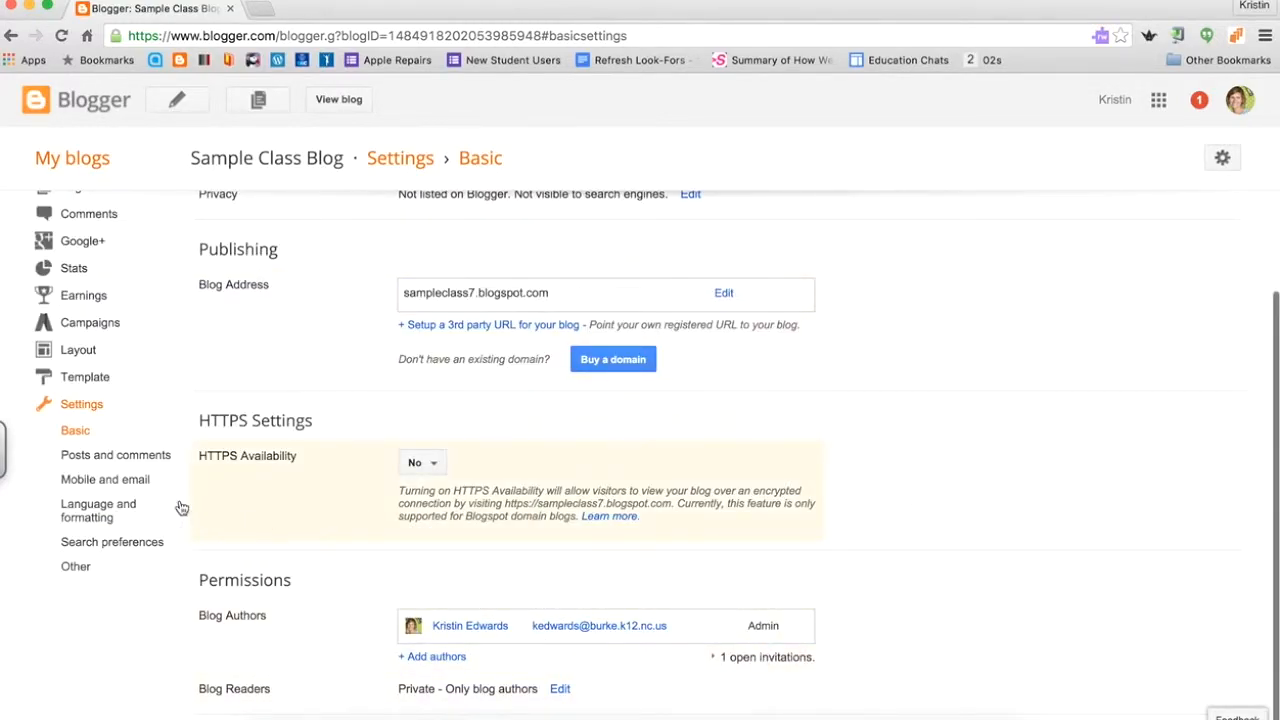
click(136, 463)
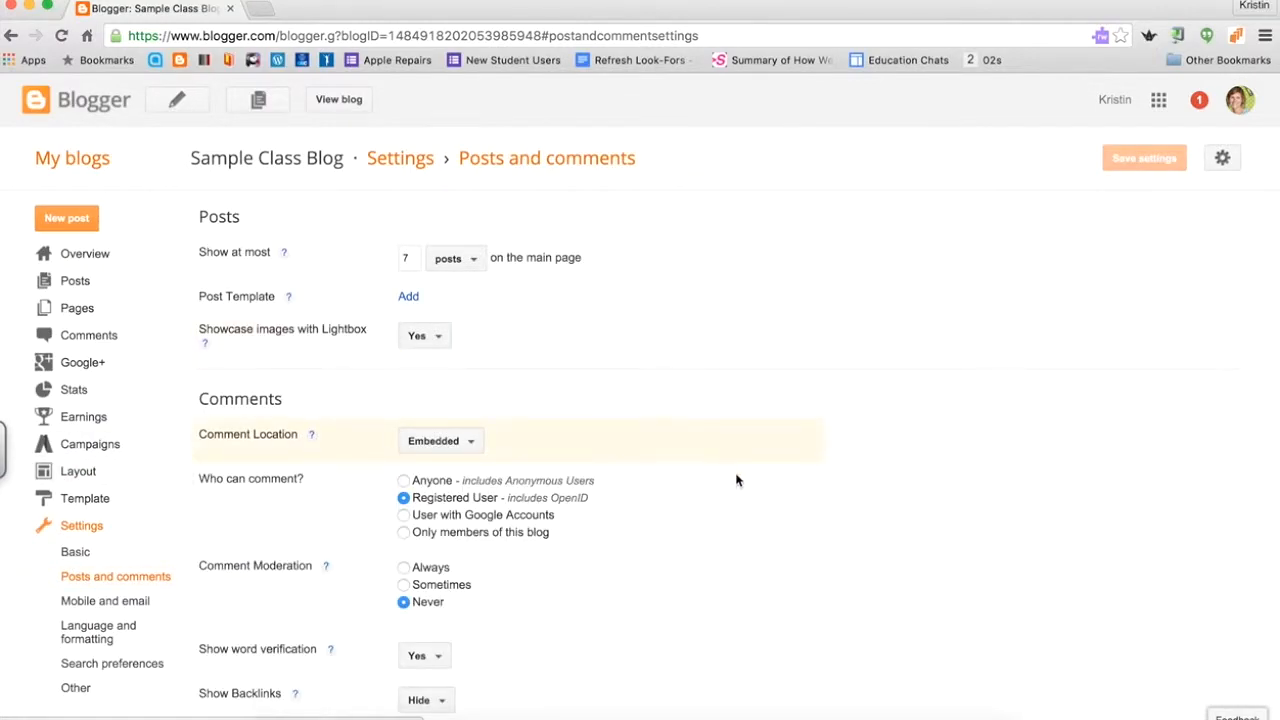
Set Who can comment to 'Only members of this blog'.
scroll(745, 495, down, 1)
scroll(749, 505, up, 1)
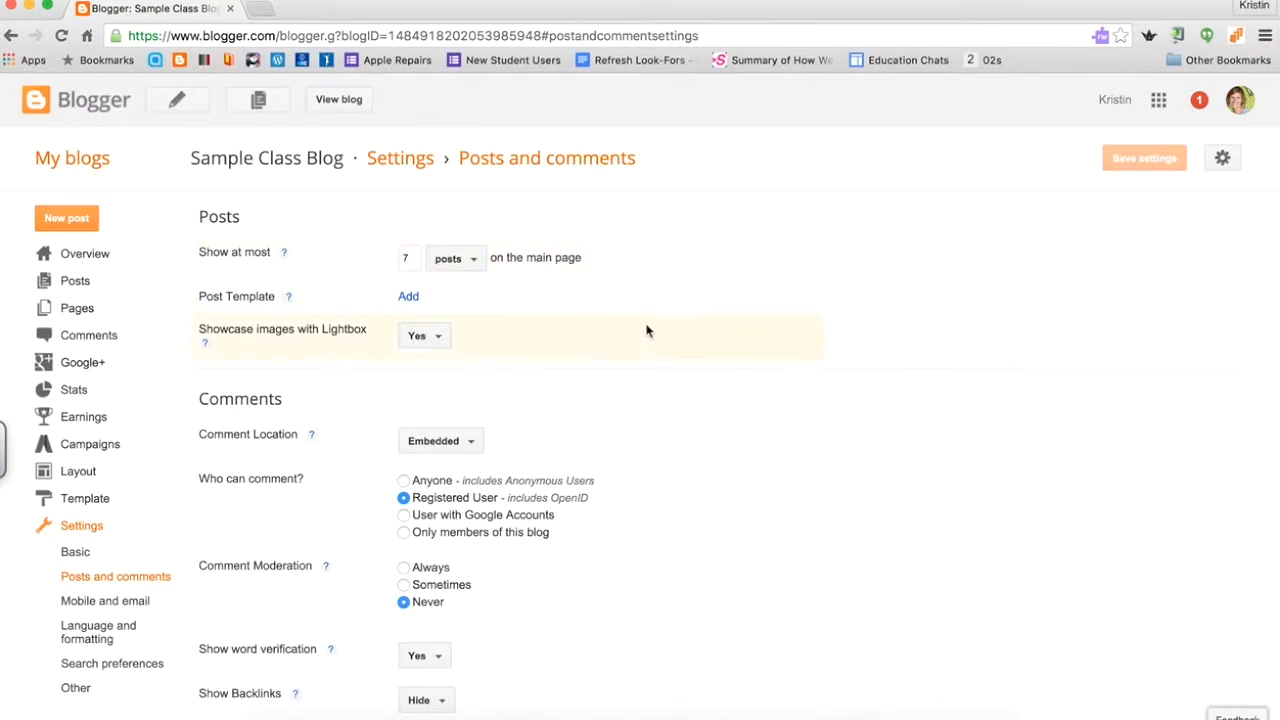
scroll(654, 352, down, 1)
scroll(654, 352, down, 1)
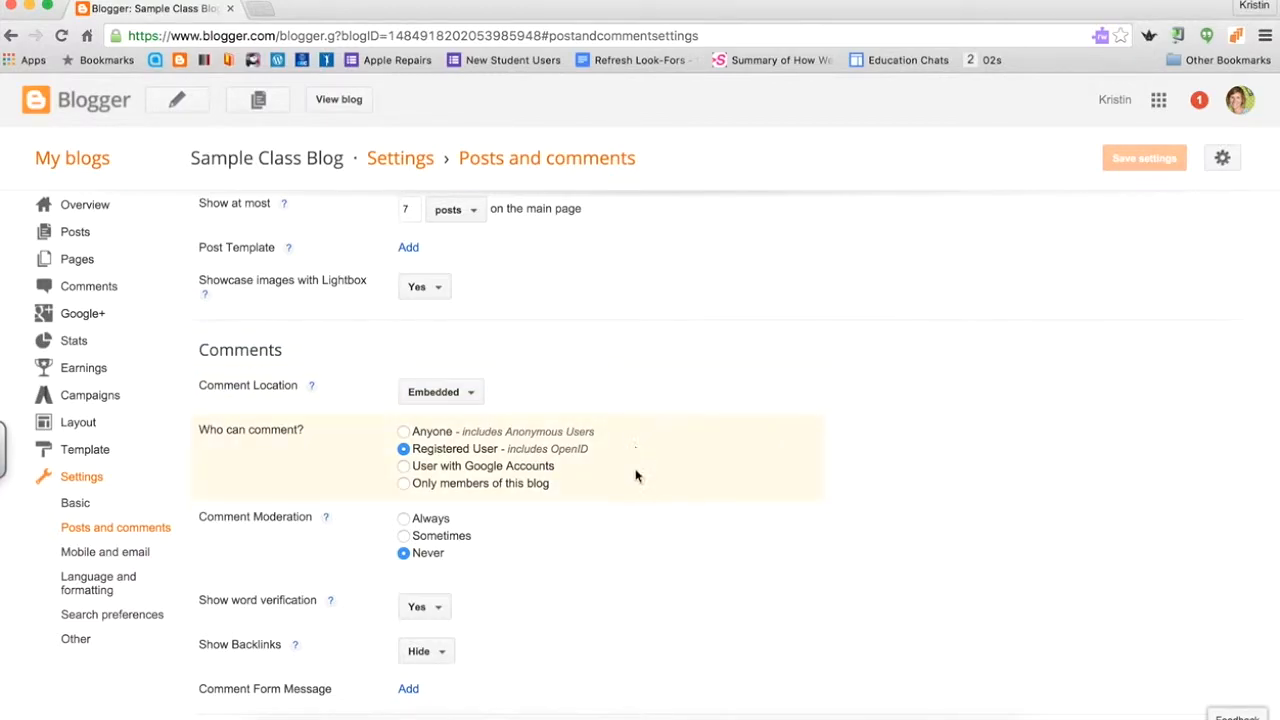
click(403, 484)
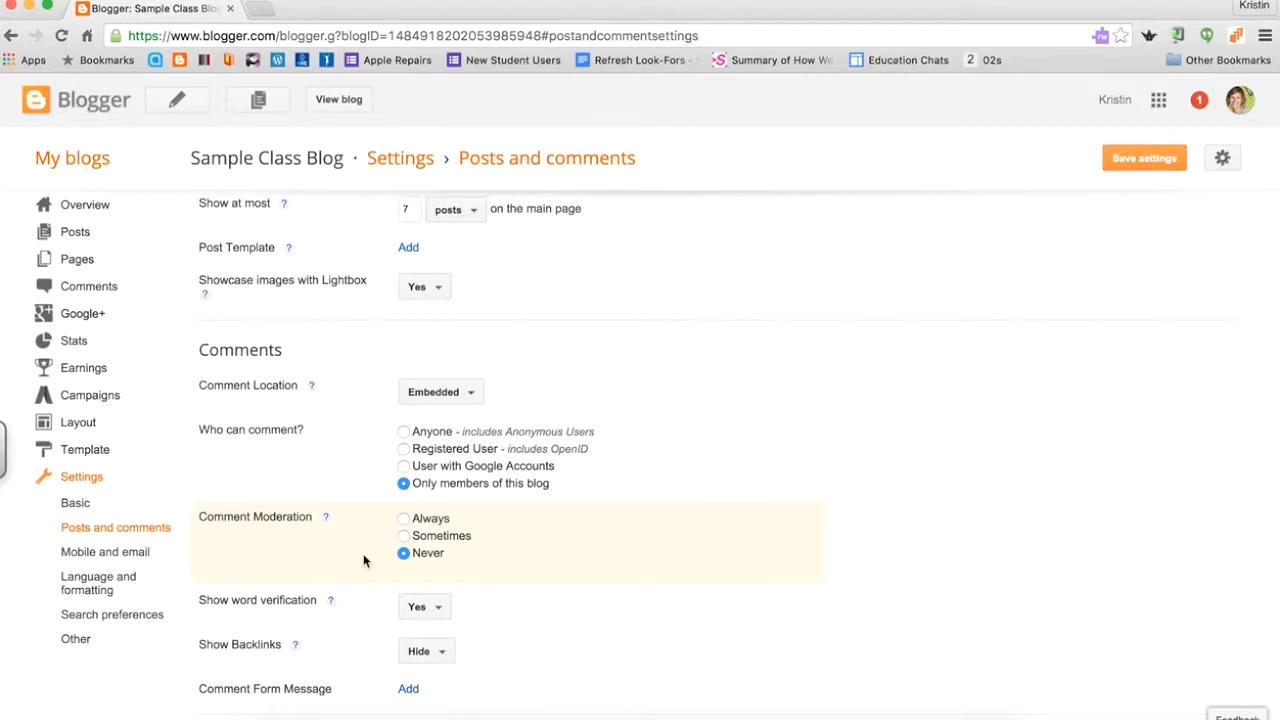
Set comment moderation to Always, enter the moderator's e-mail address, and save the settings.
click(404, 519)
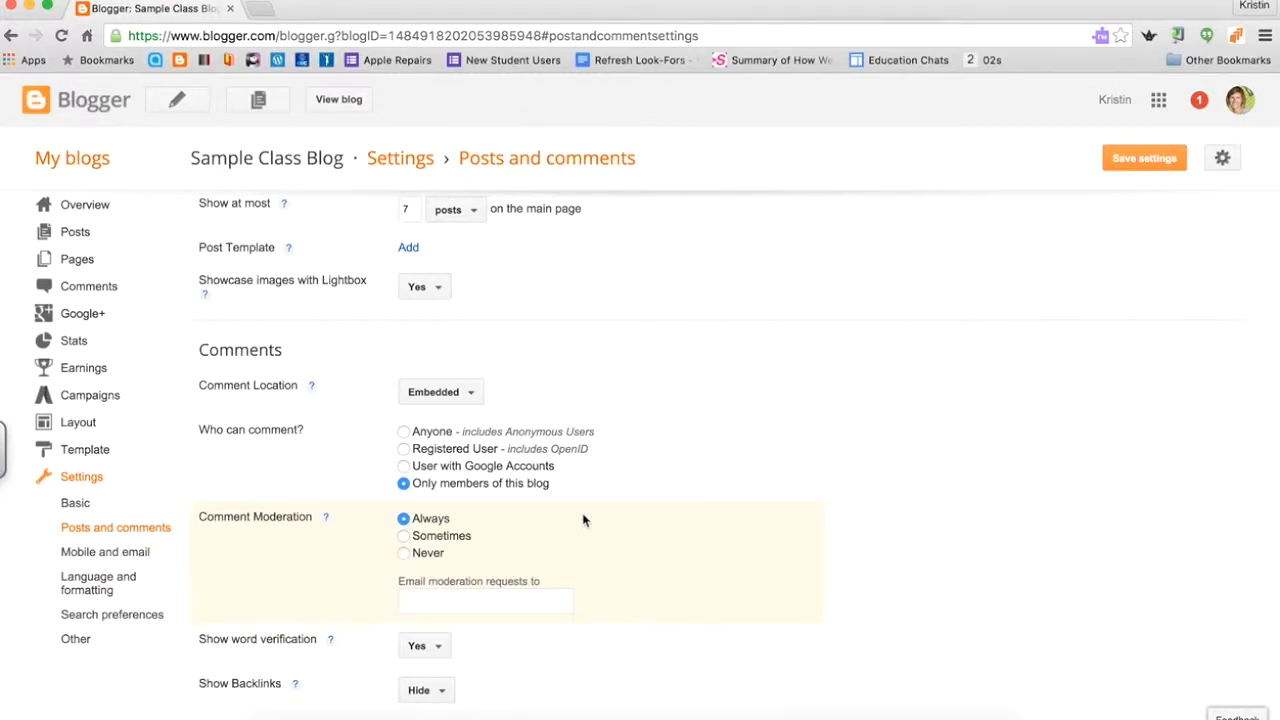
click(416, 603)
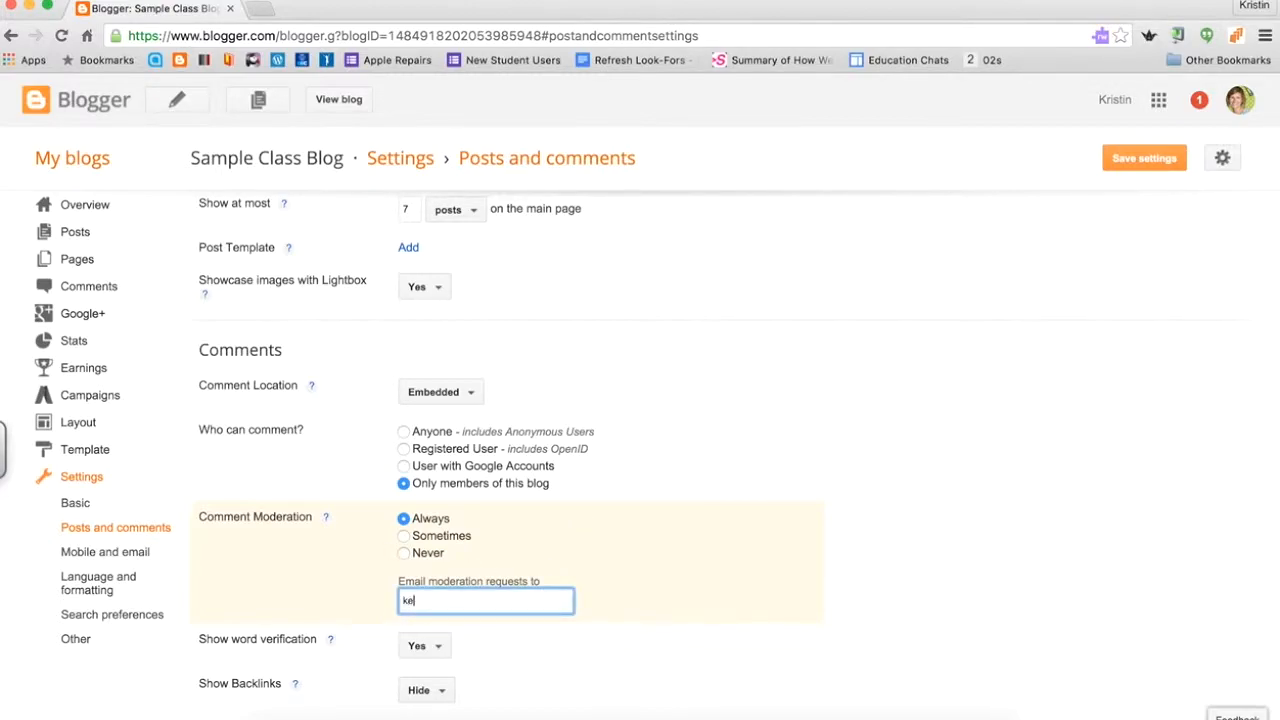
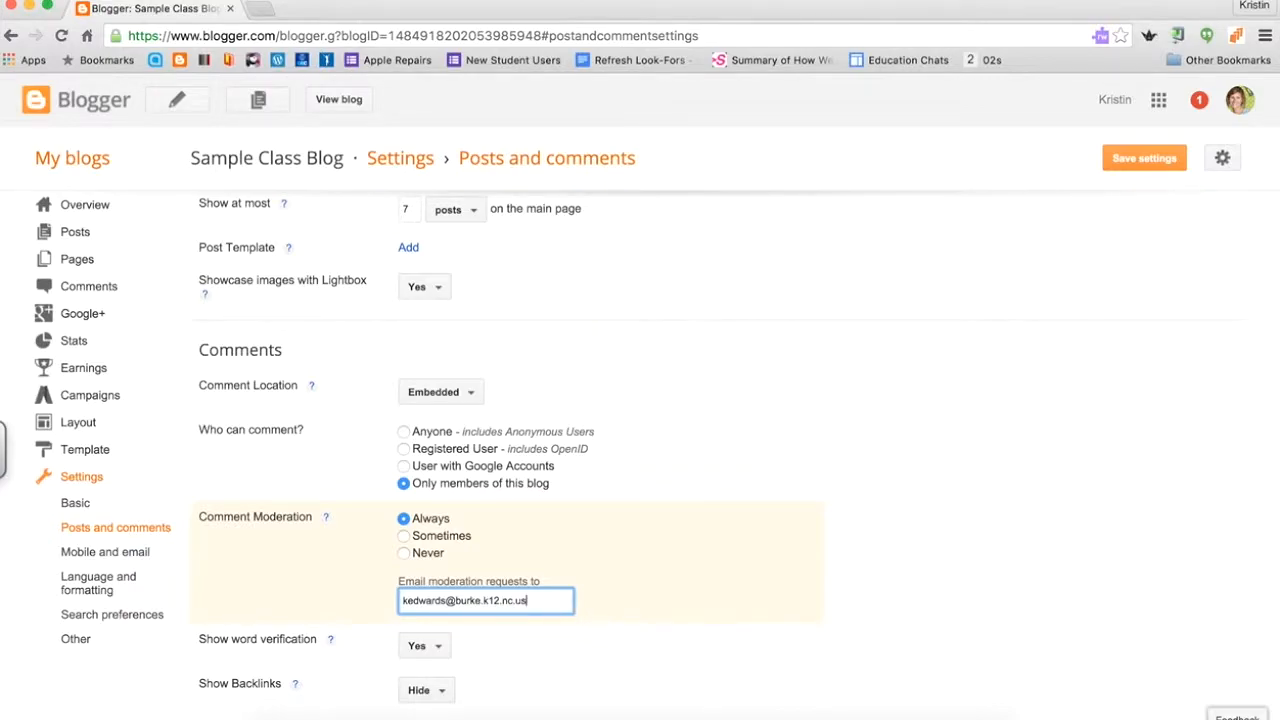
click(645, 578)
scroll(629, 660, down, 1)
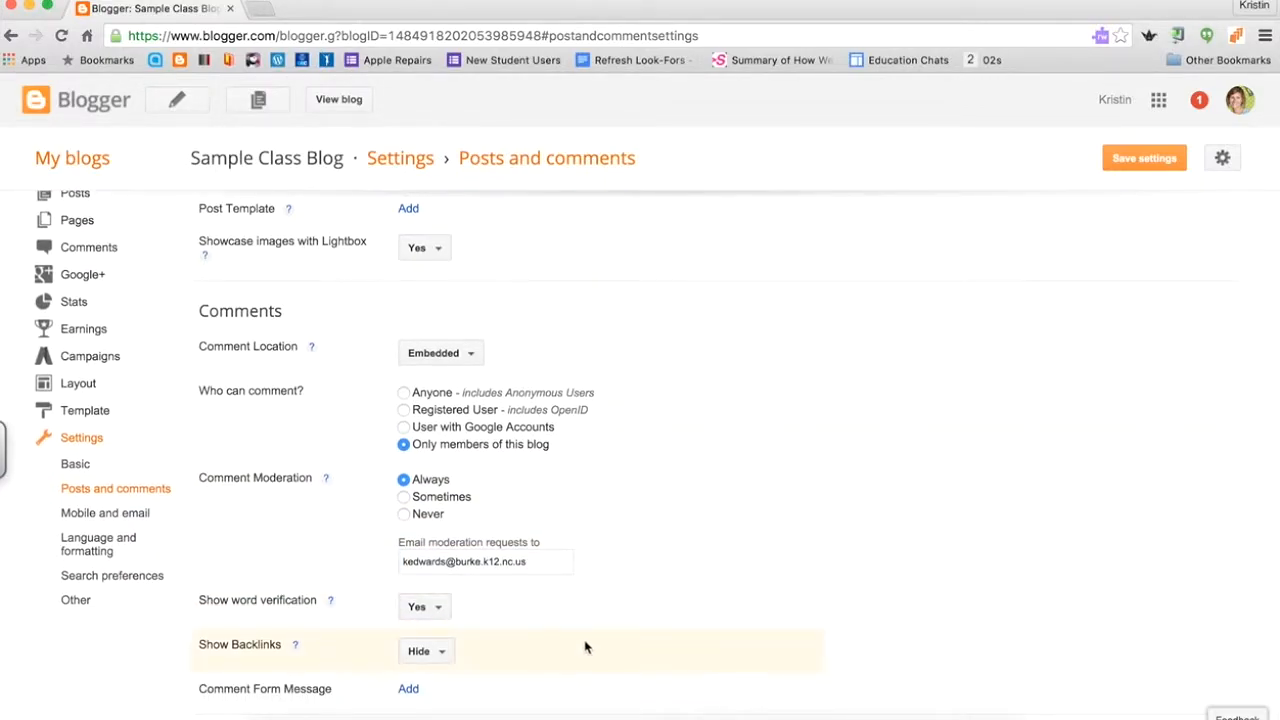
click(1154, 163)
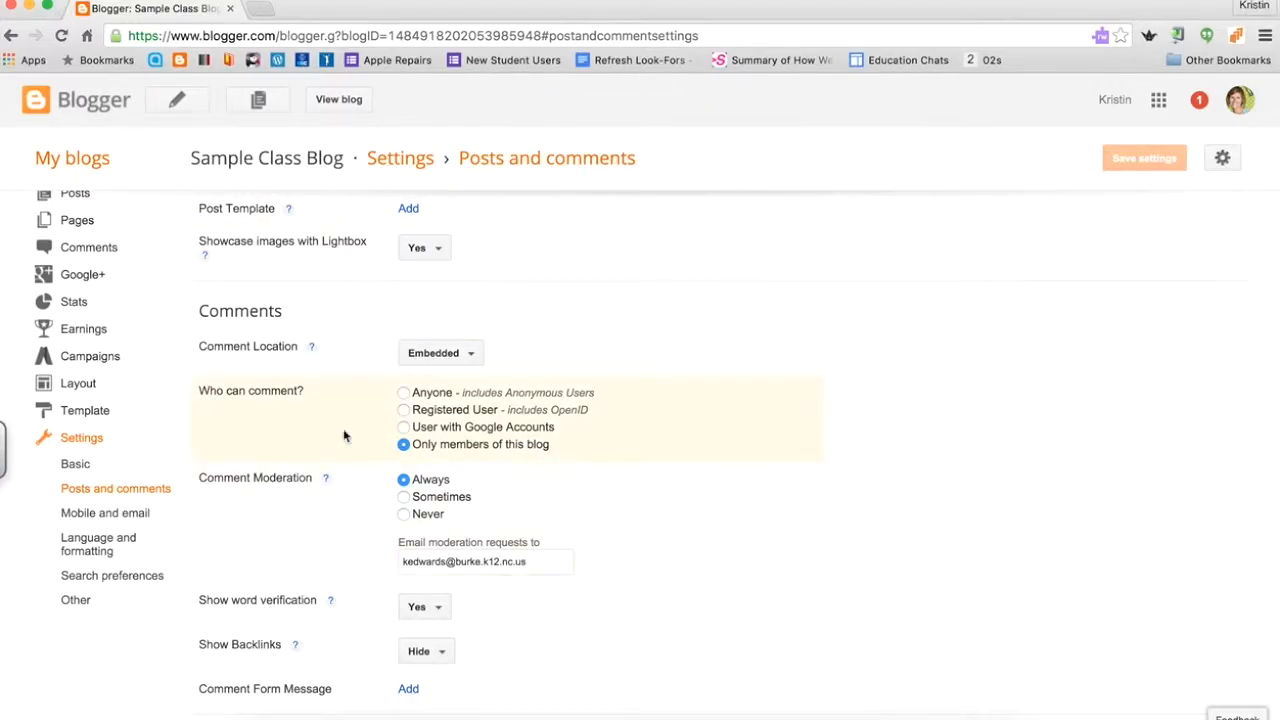
scroll(802, 404, up, 2)
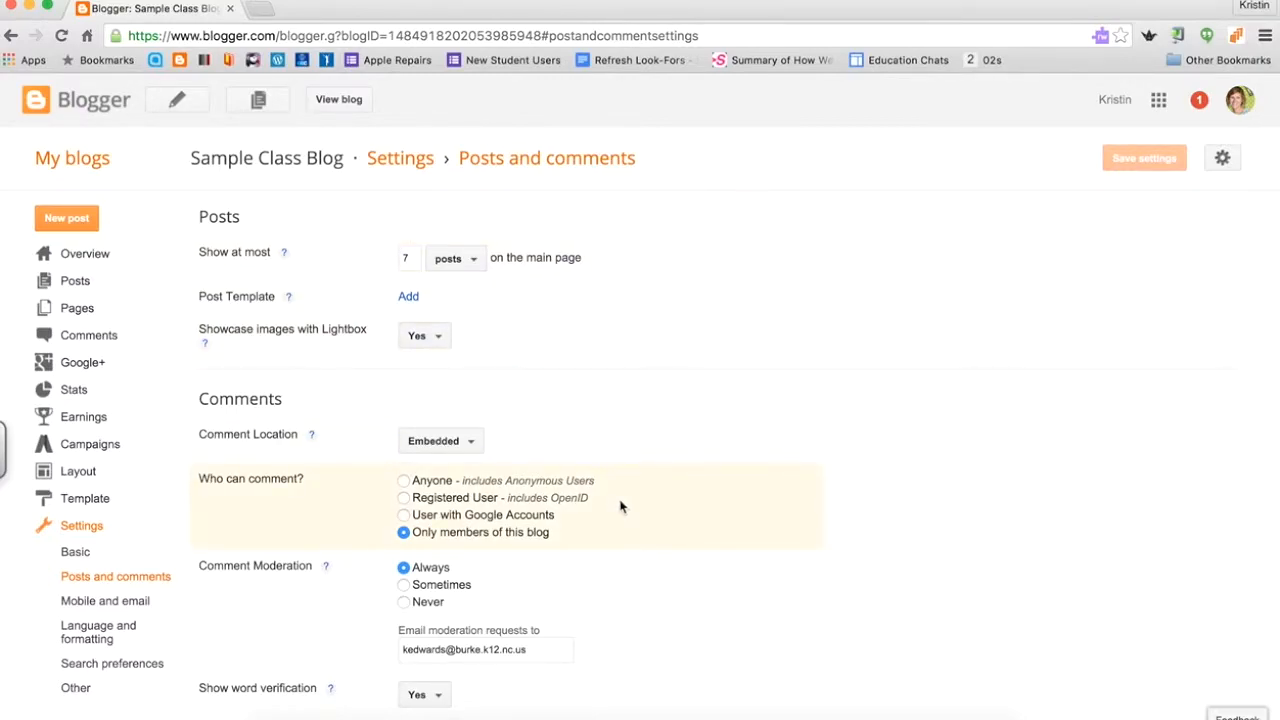
Confirm the live Sample Class Blog shows "No posts found", then begin a new post.
click(338, 100)
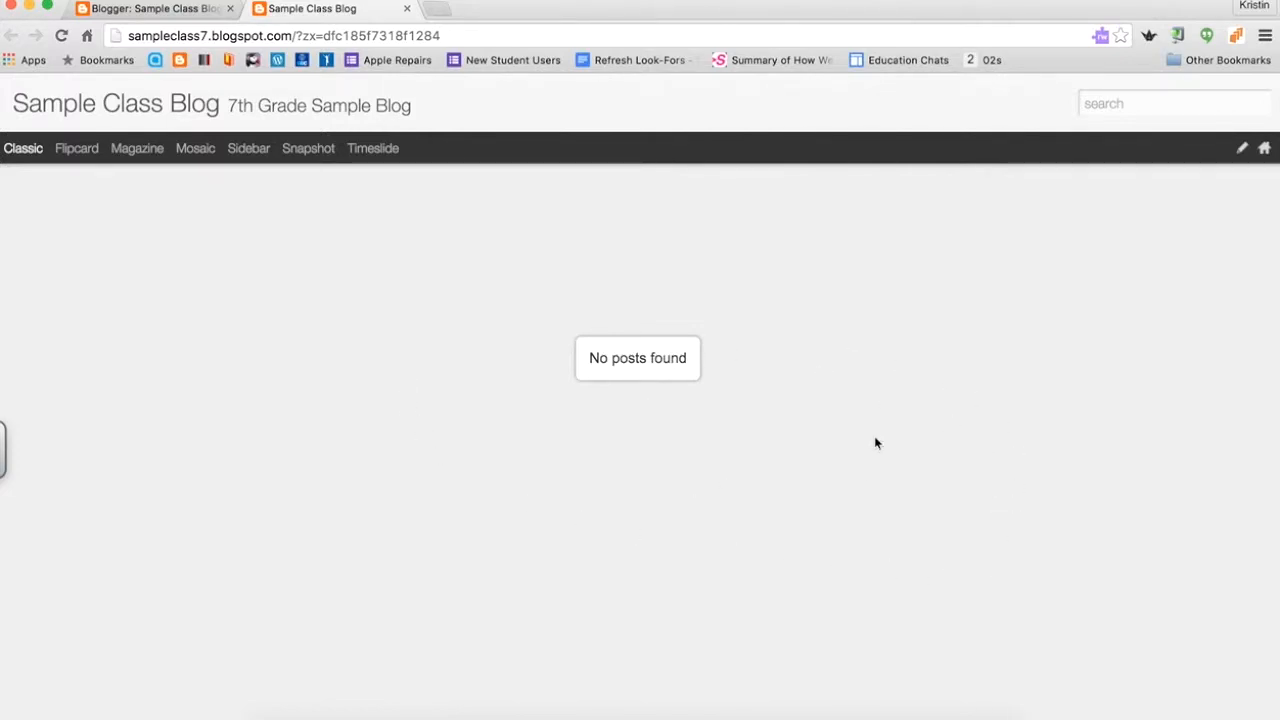
click(167, 14)
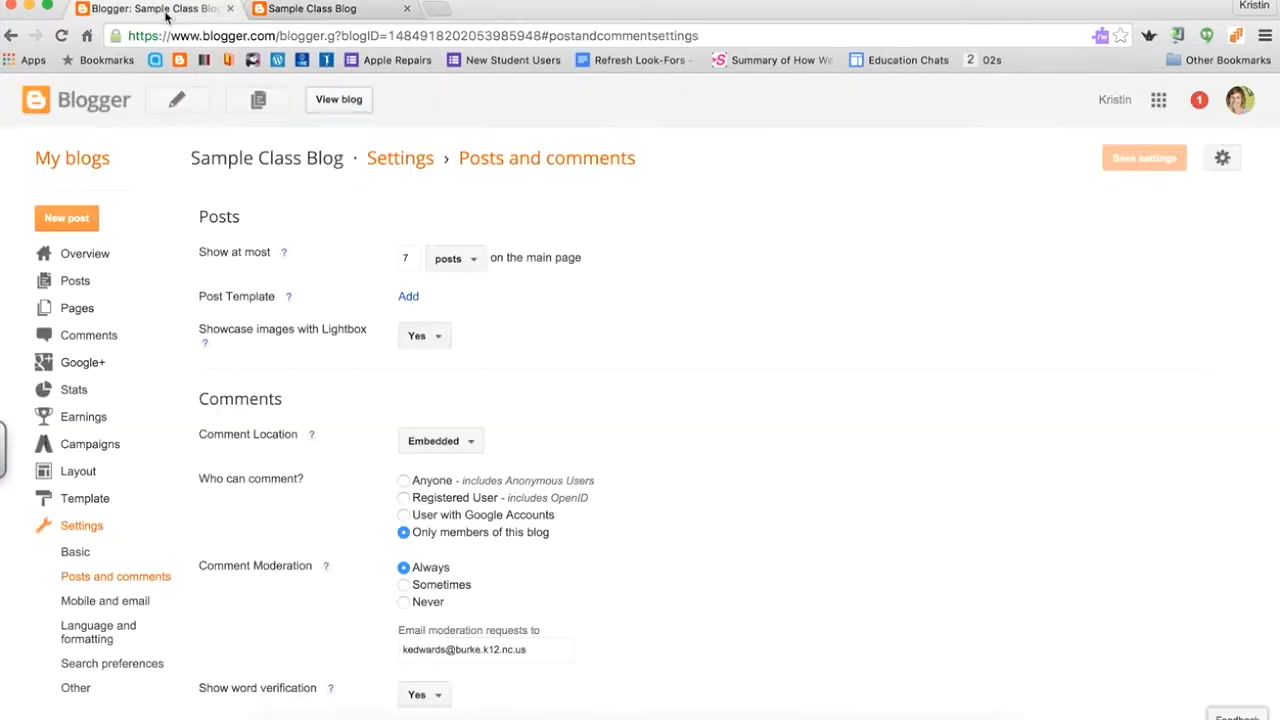
click(76, 220)
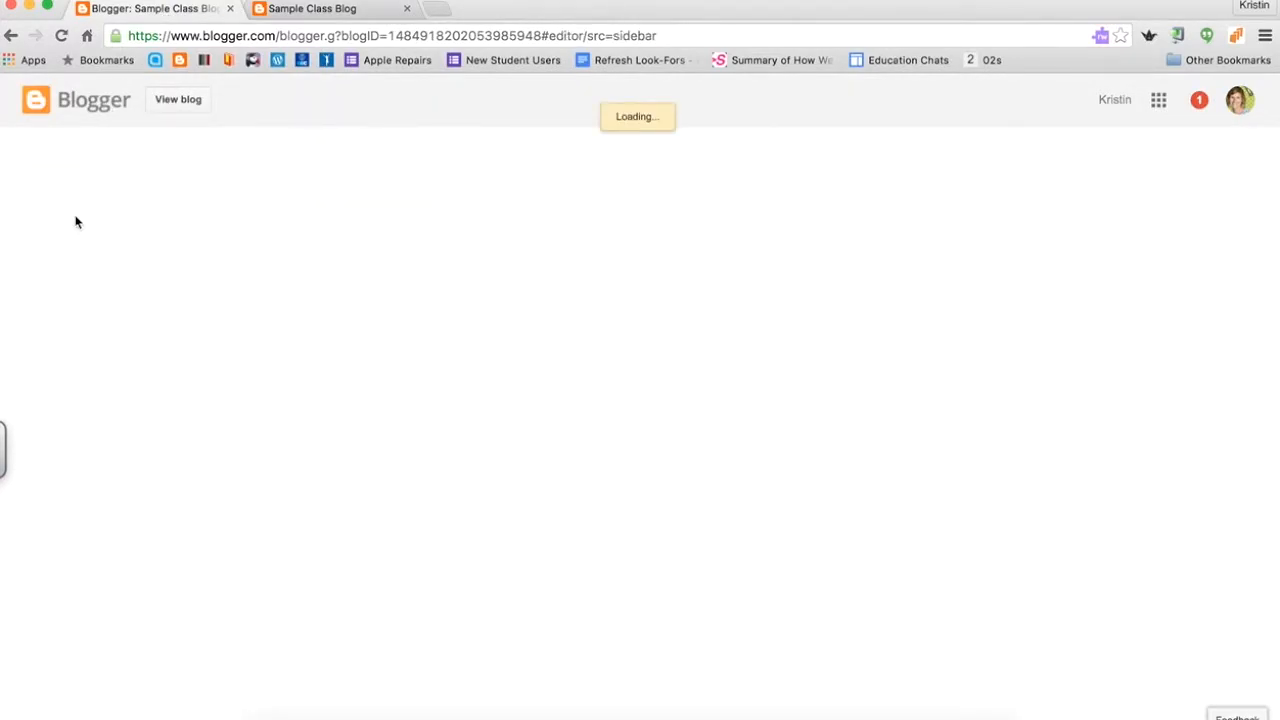
Title the new post 'Welcome to our Sample Class Blog'.
click(284, 149)
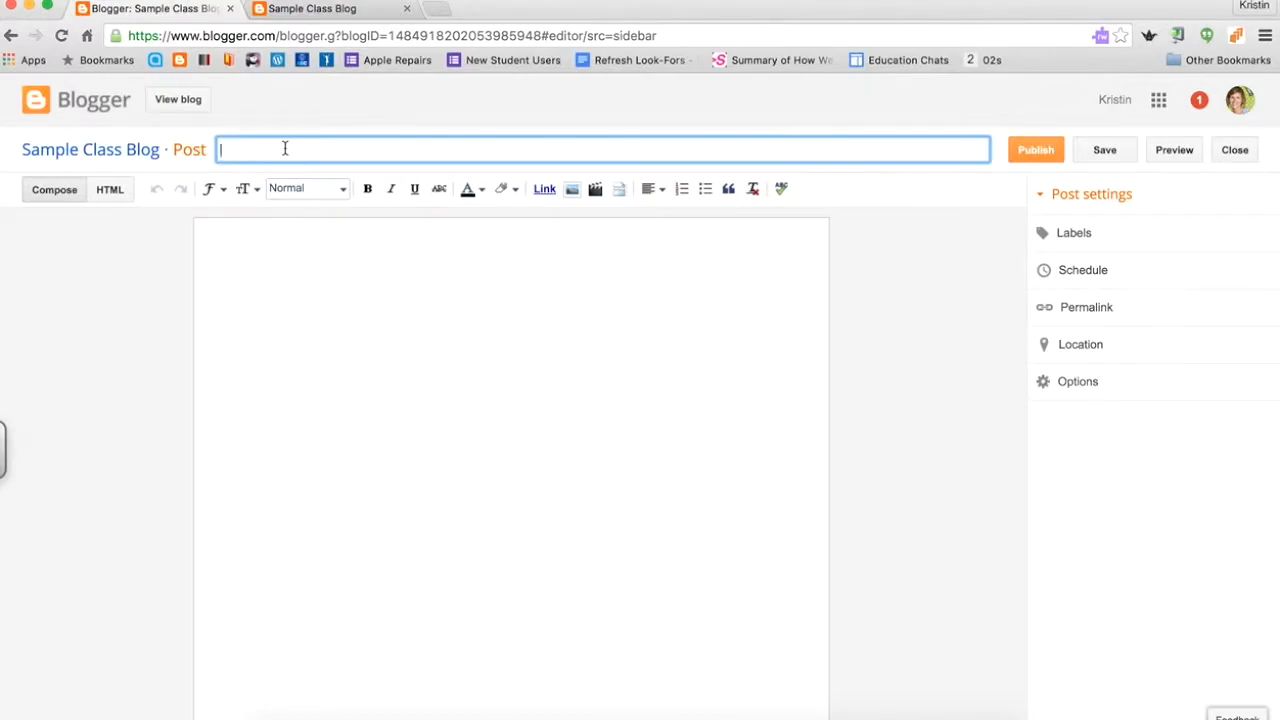
text(Welcome to our Sample Class Blog)
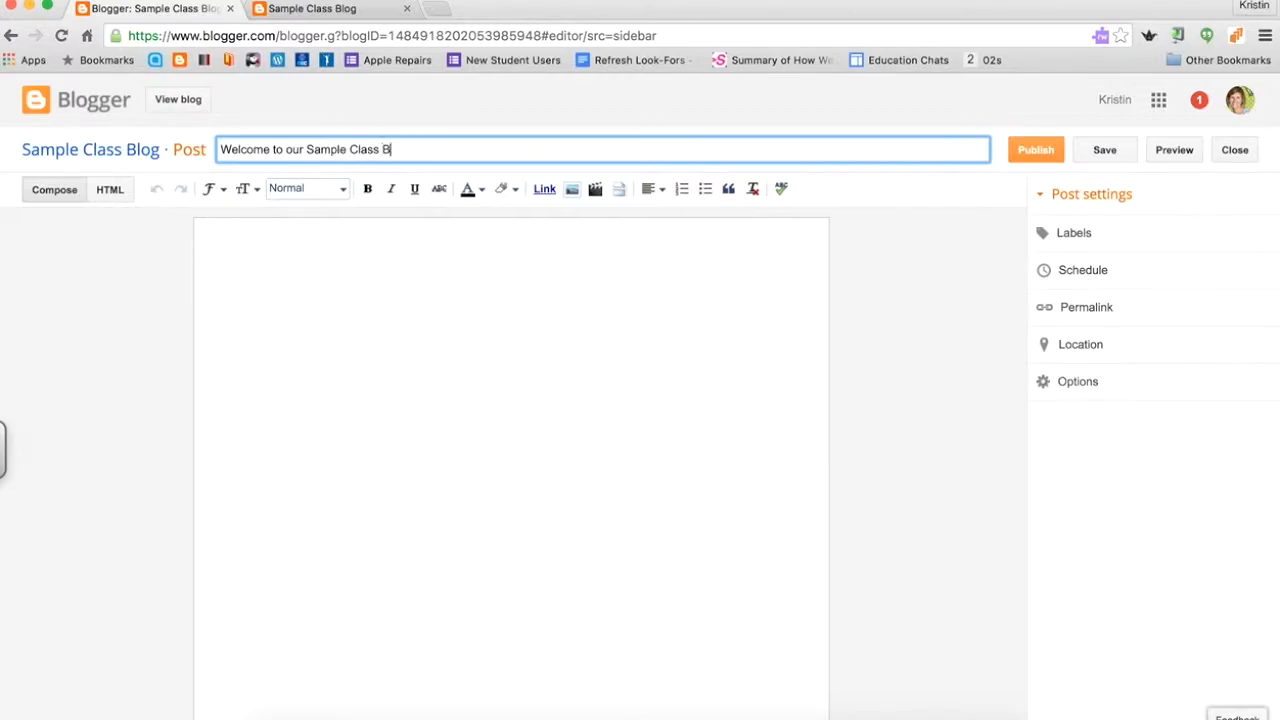
Write the body: the blog extends classroom discussions; share things we do not know about you.
click(309, 280)
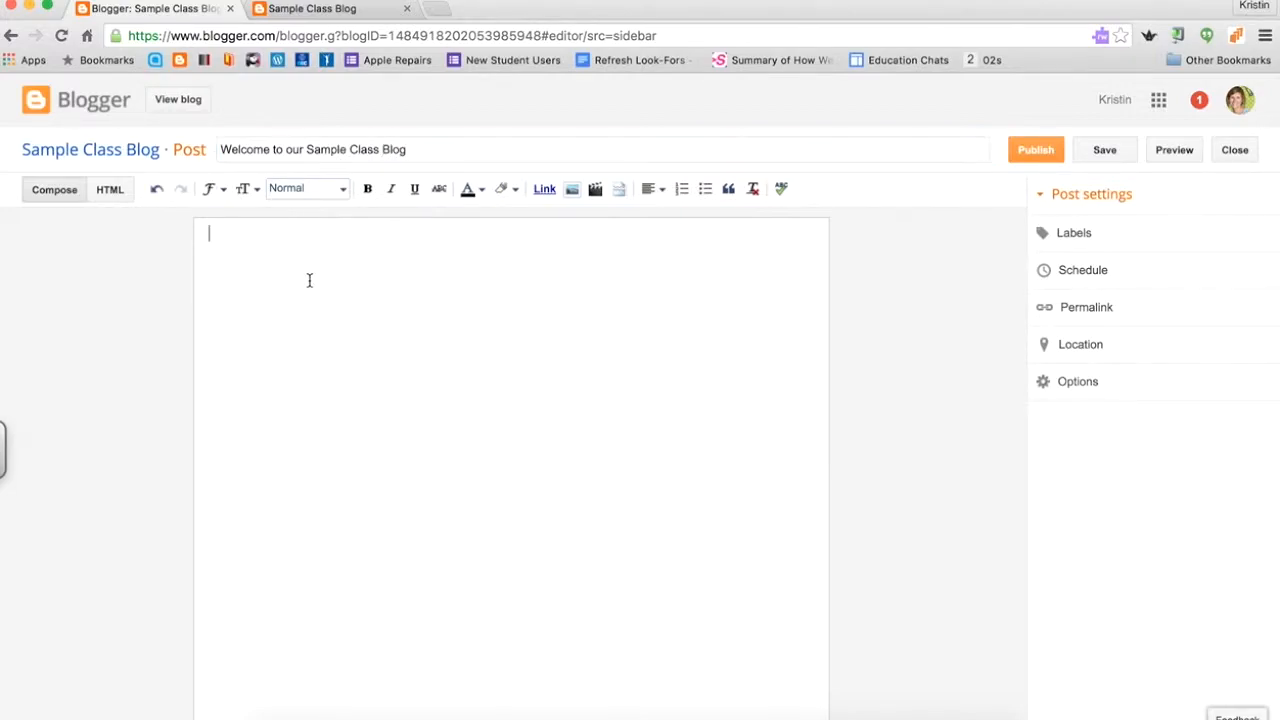
text(This)
key(BackSpace)
key(BackSpace)
key(BackSpace)
key(BackSpace)
text(We will use our classroom)
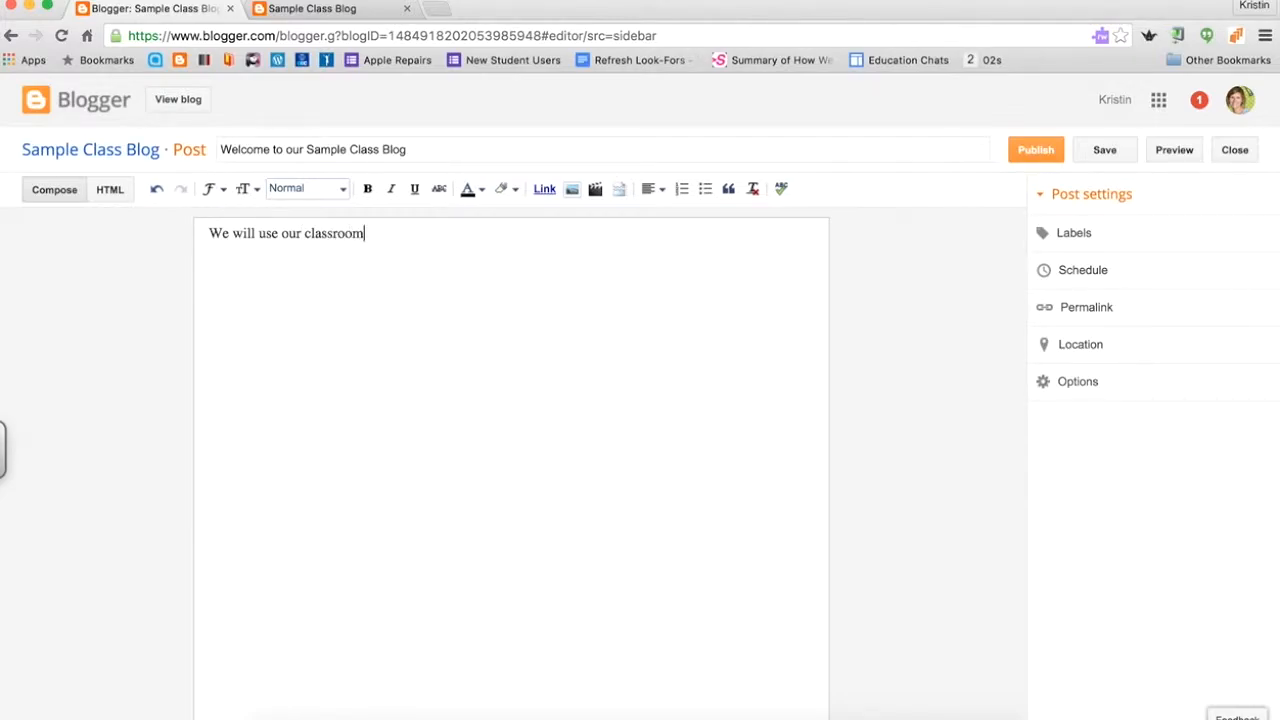
text( blog for)
key(BackSpace)
key(BackSpace)
key(BackSpace)
key(BackSpace)
text(to extend cla)
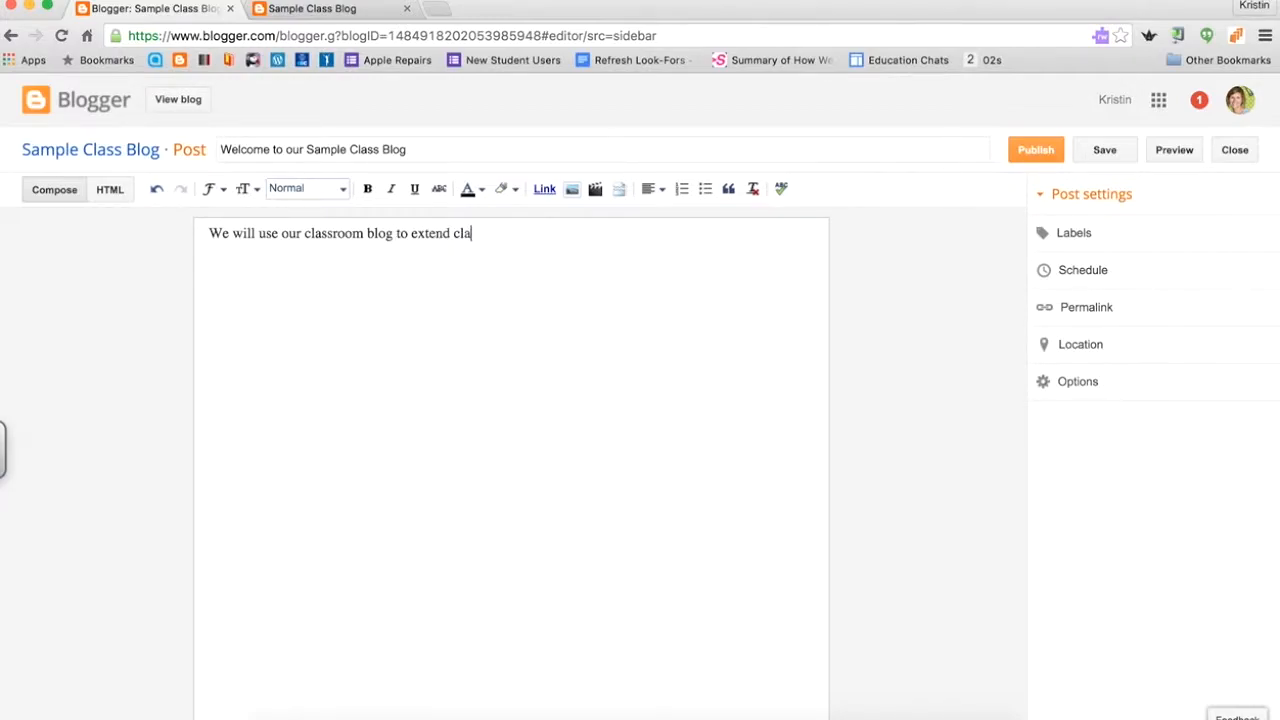
text(ssroom discussions.  )
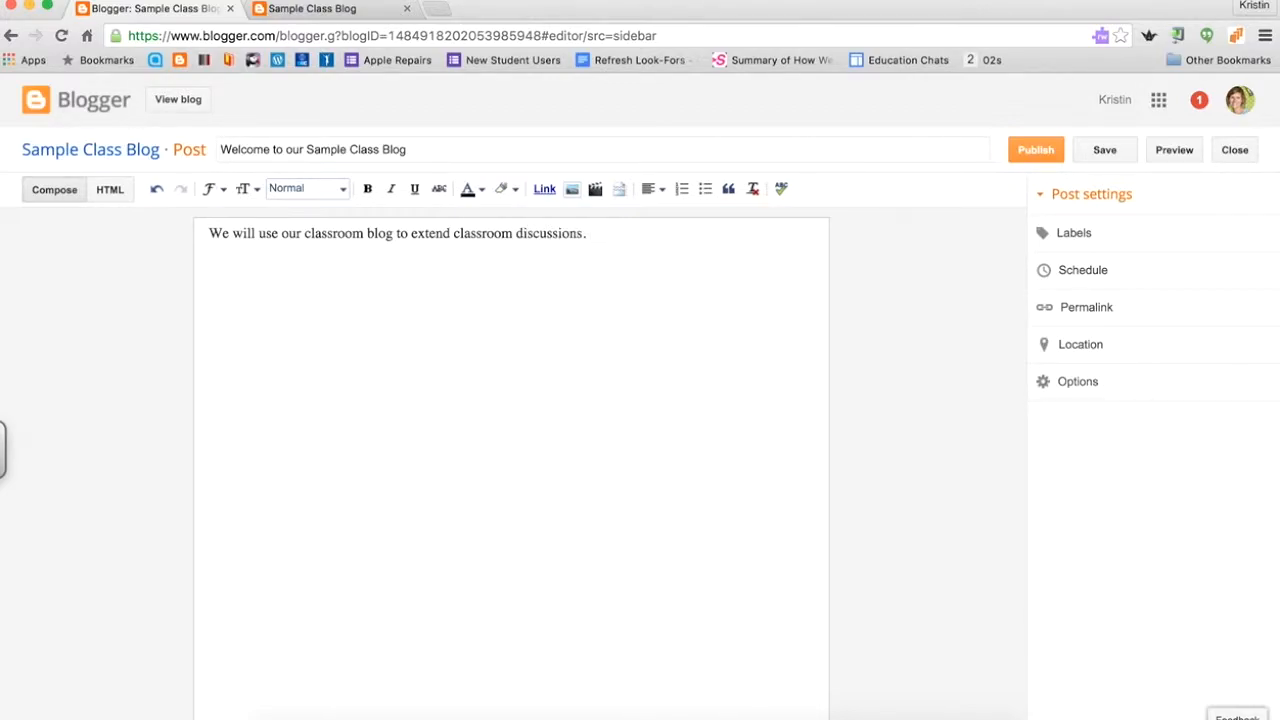
text(To)
key(BackSpace)
key(BackSpace)
text(For your first Blog )
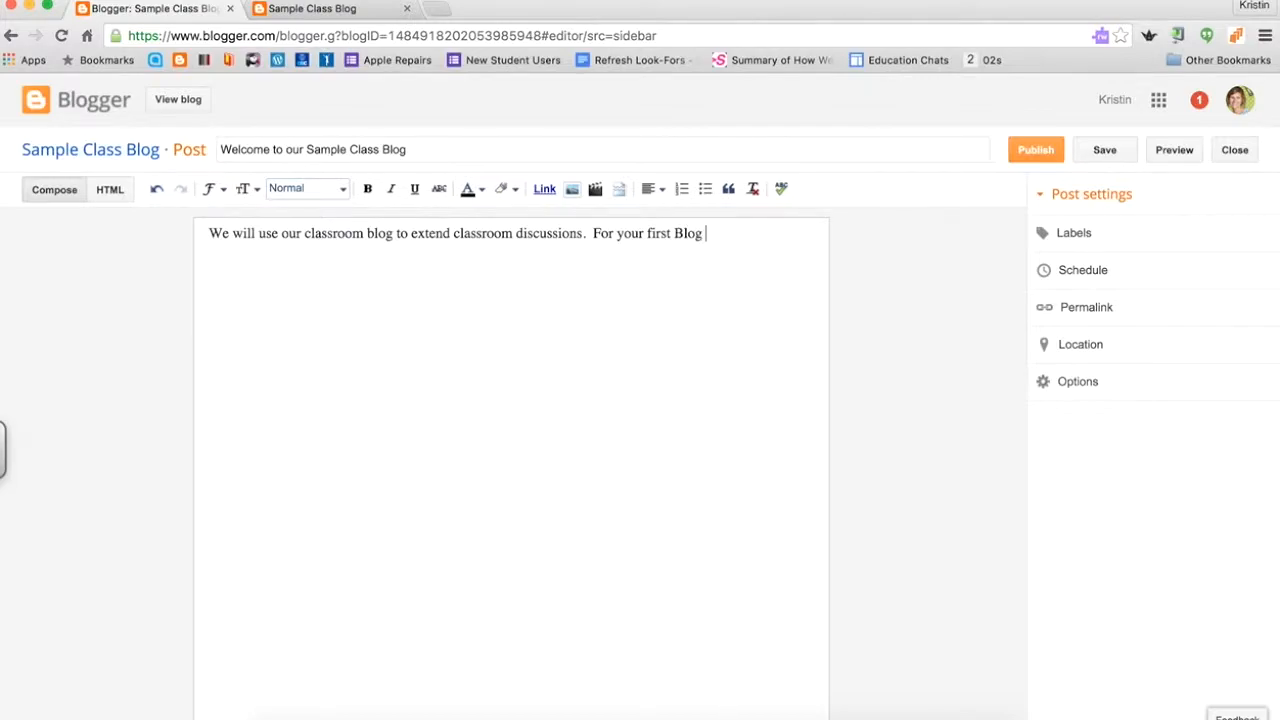
text(post, share two)
text(things that)
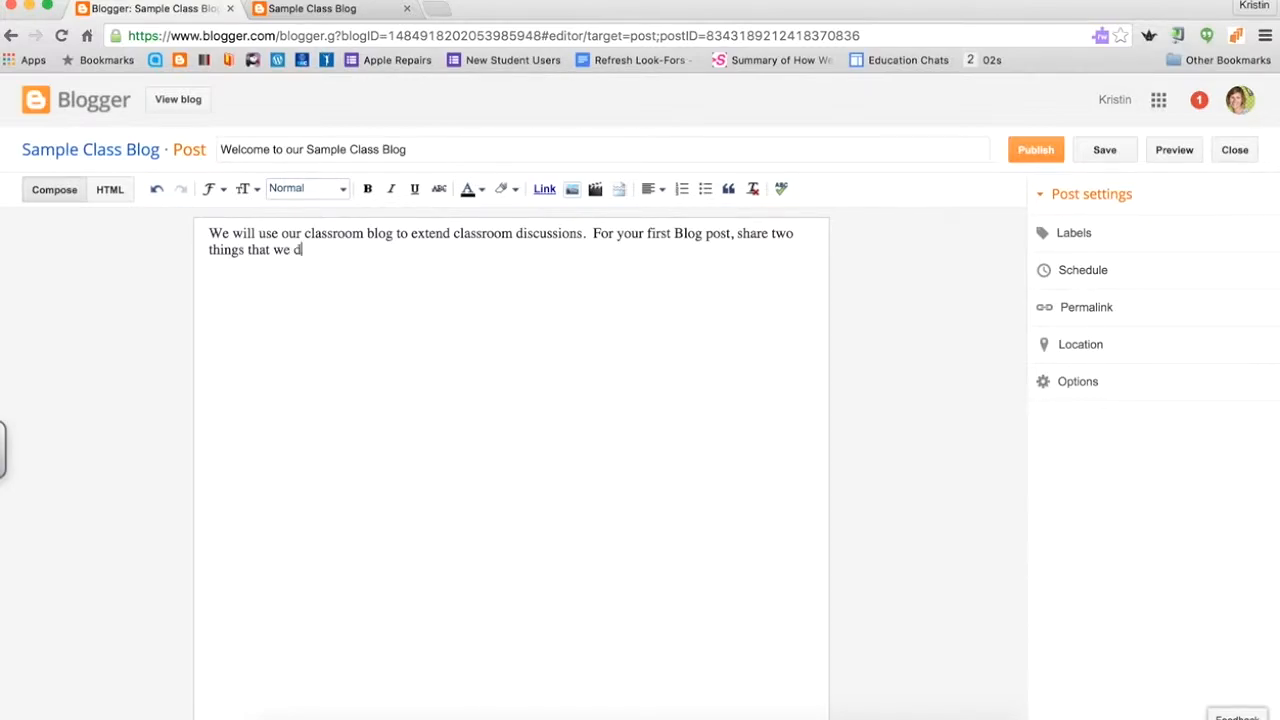
text(we do not know about you.)
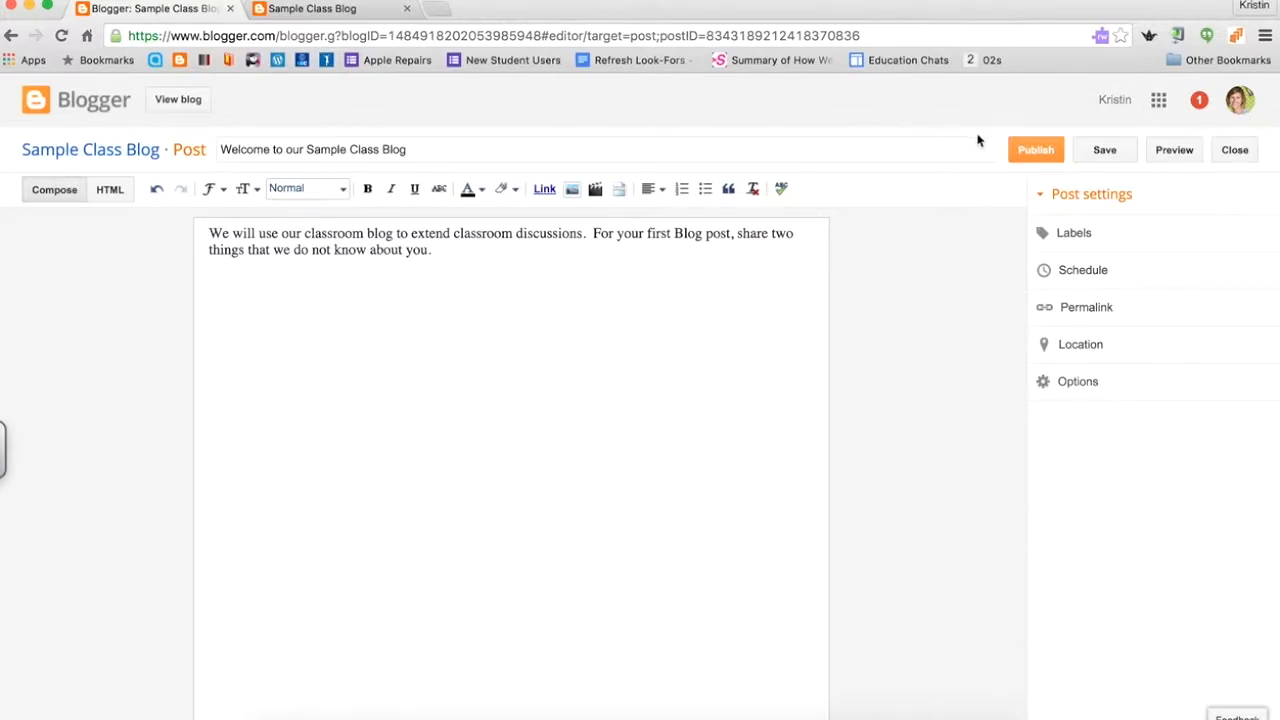
Publish the welcome post and check that it appears on the live Sample Class Blog.
click(1038, 154)
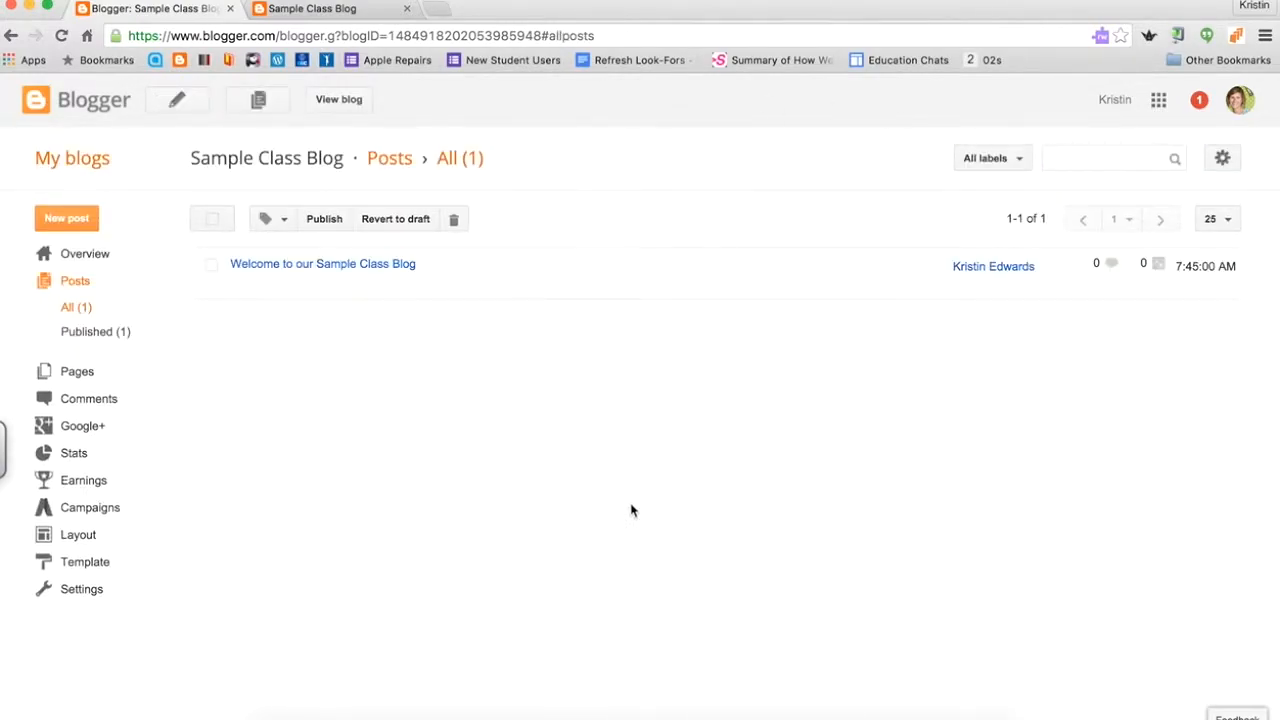
click(339, 104)
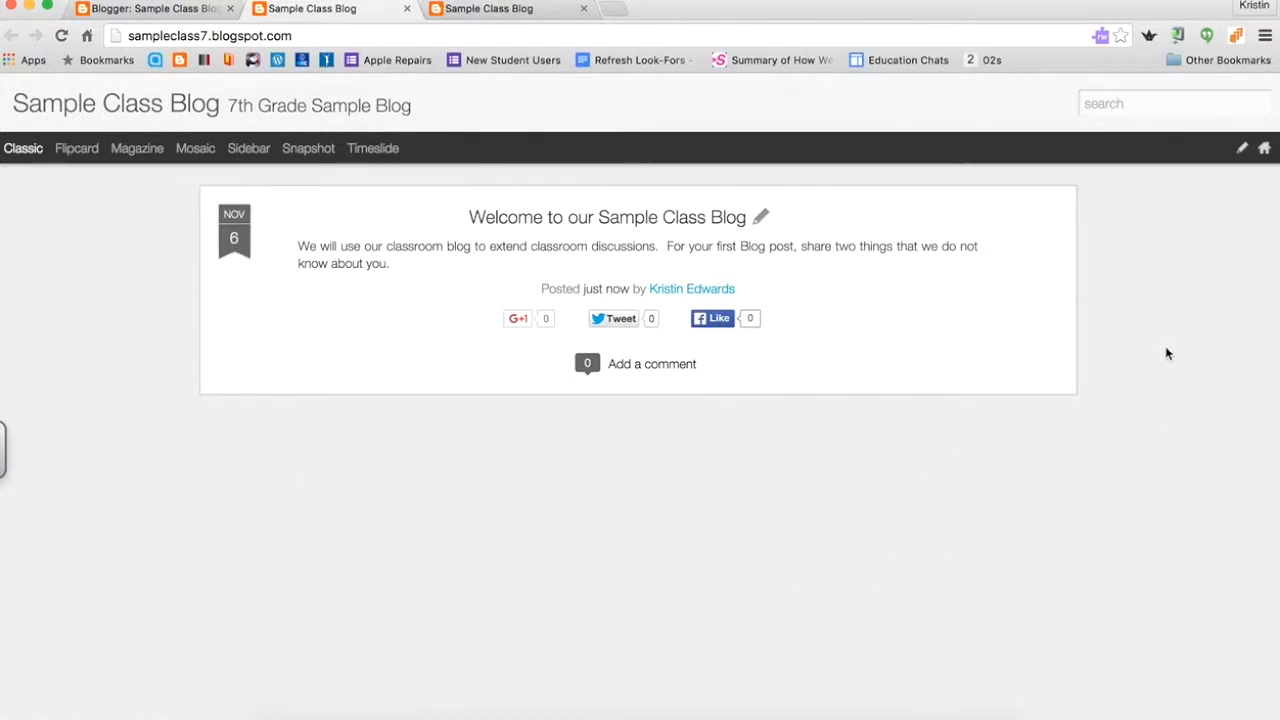
click(1243, 149)
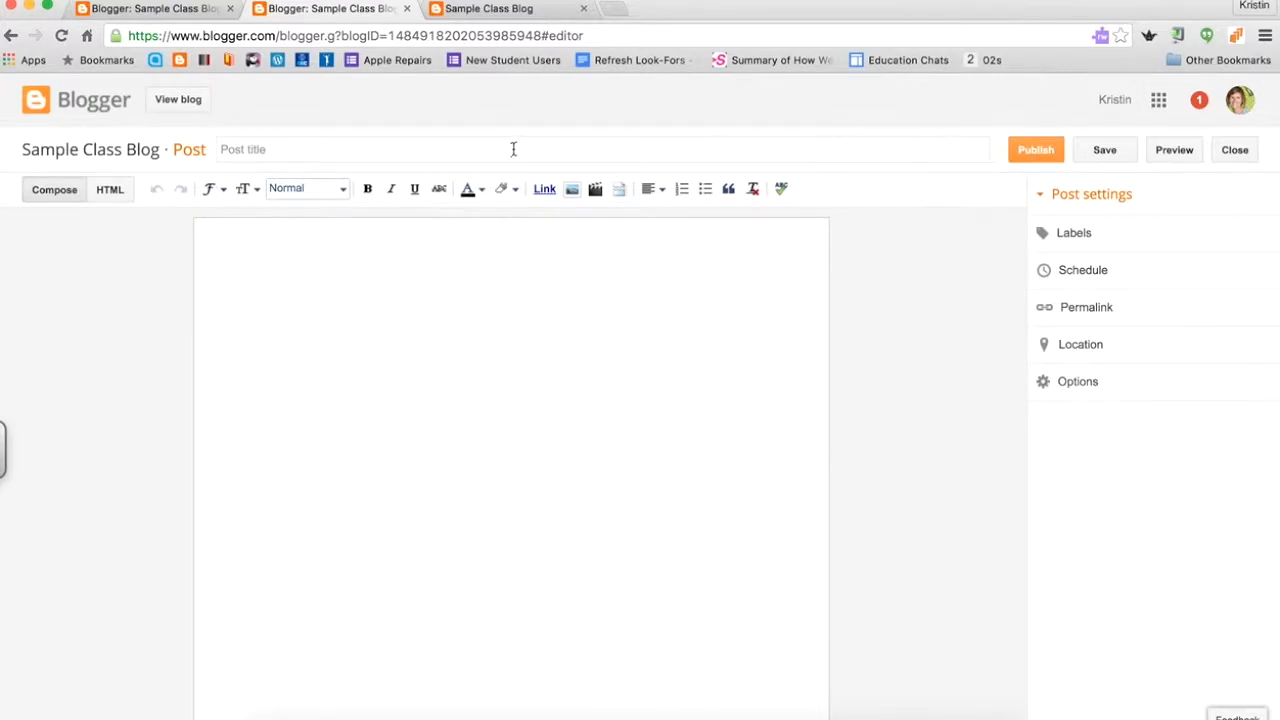
click(407, 8)
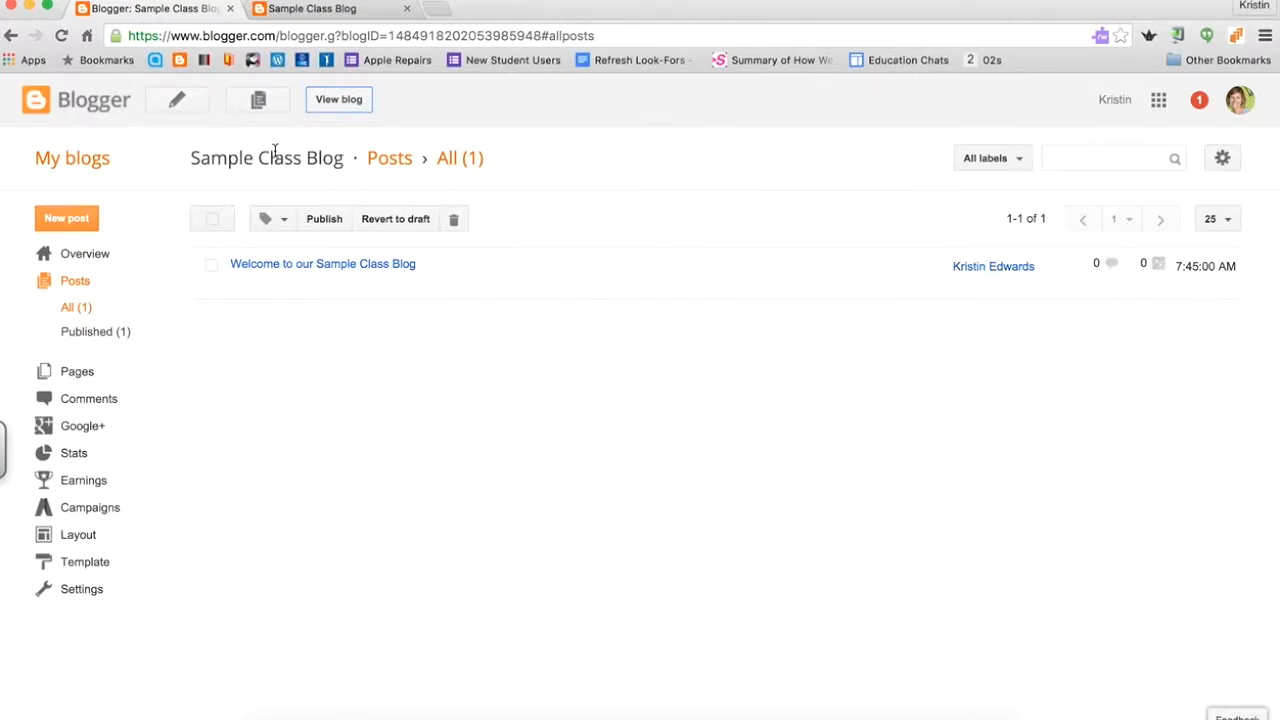
click(83, 541)
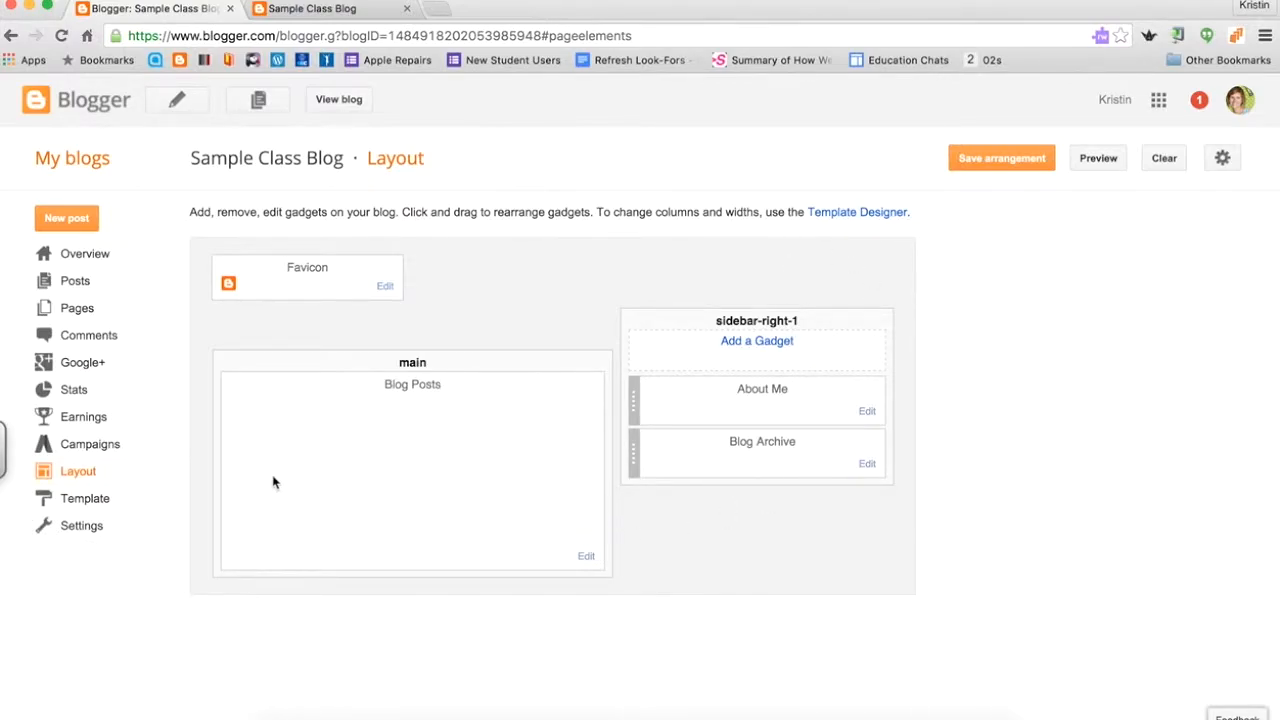
Preview a Simple theme on the Template page and apply it to Sample Class Blog.
click(89, 498)
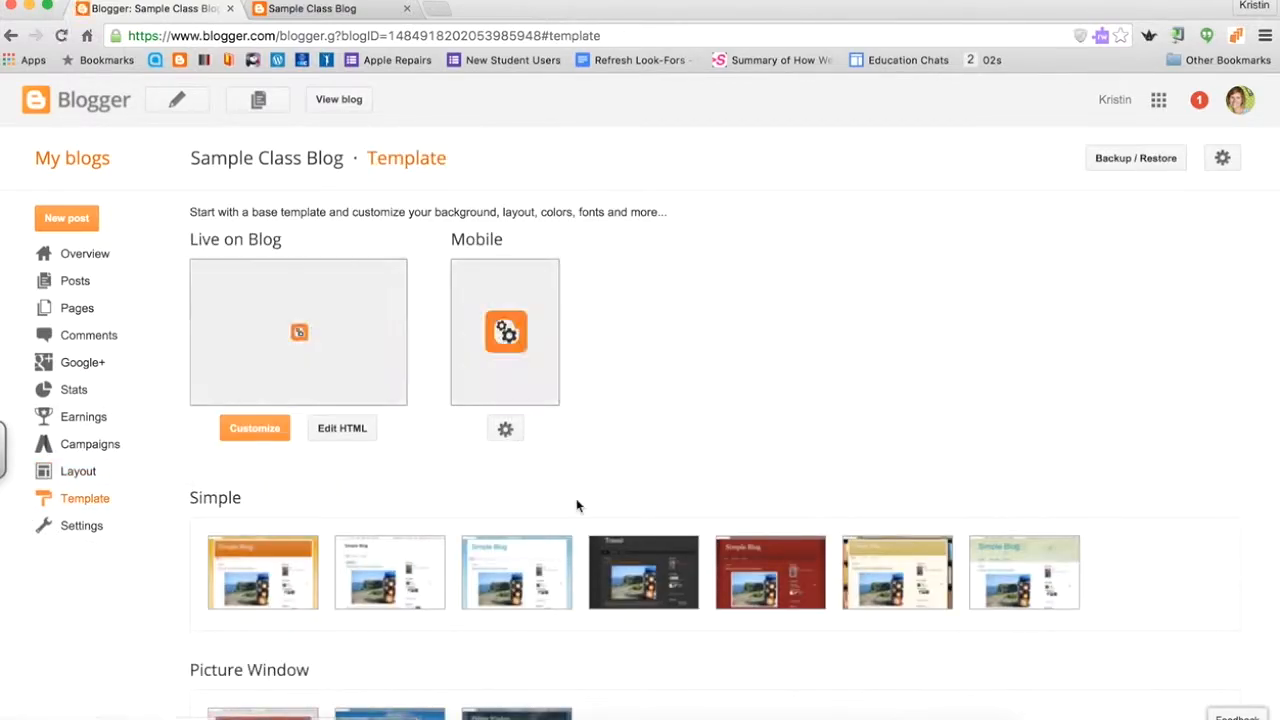
scroll(837, 443, down, 5)
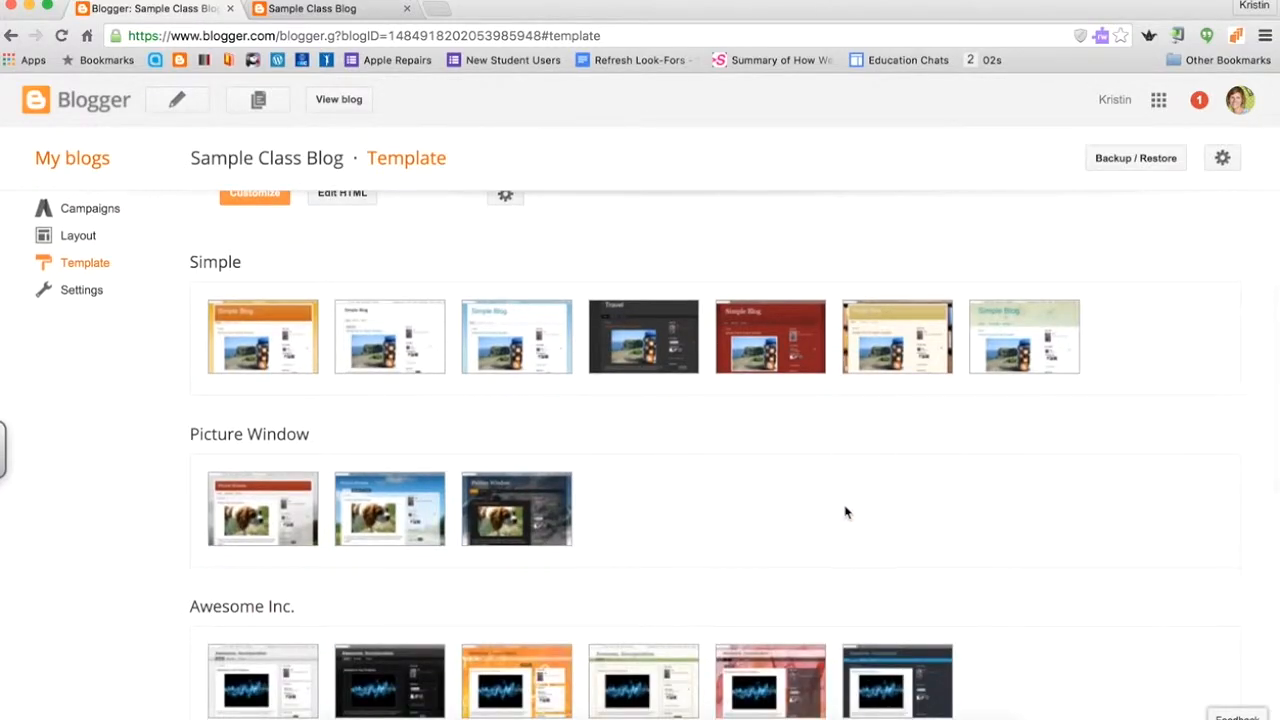
scroll(846, 521, down, 3)
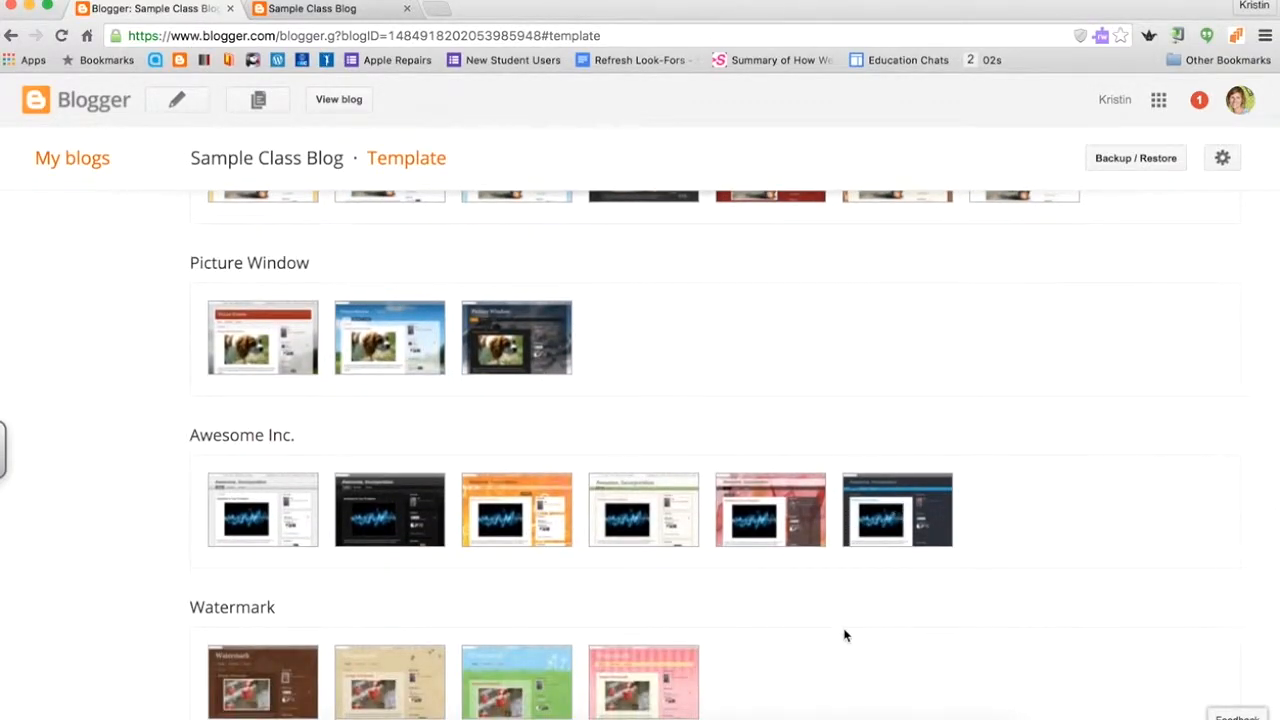
scroll(845, 635, down, 4)
scroll(803, 443, down, 5)
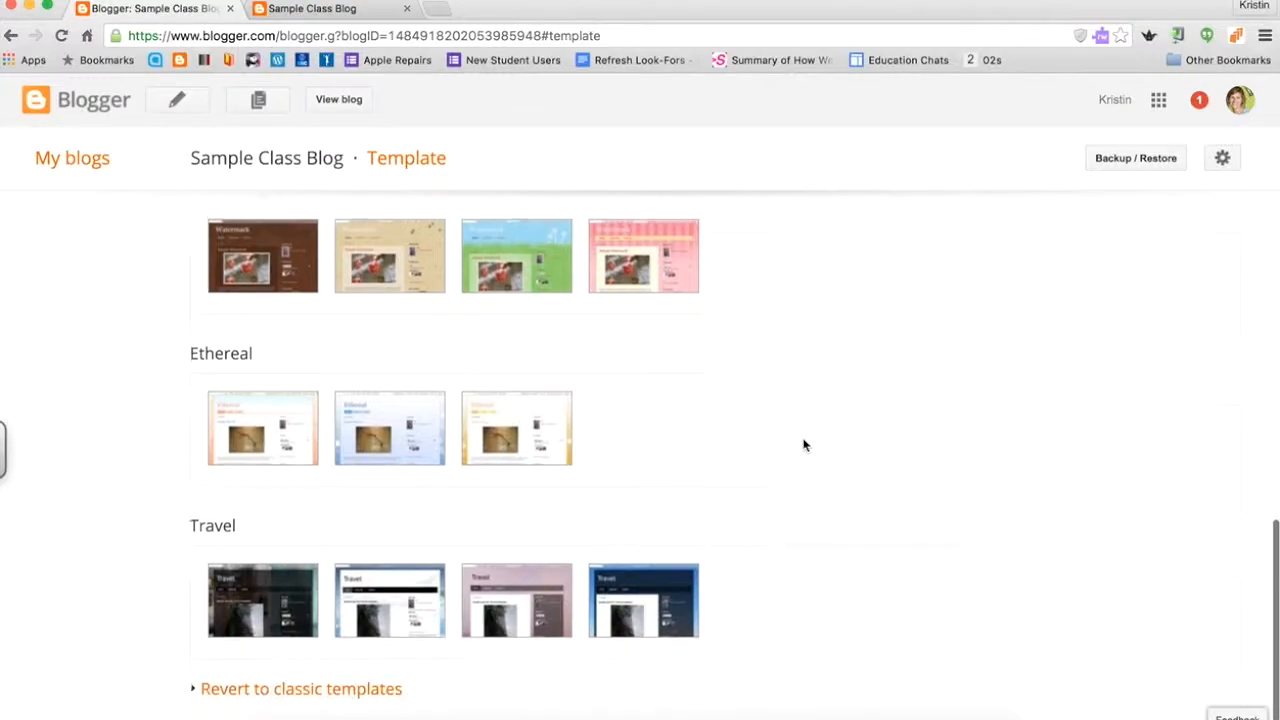
scroll(803, 443, up, 13)
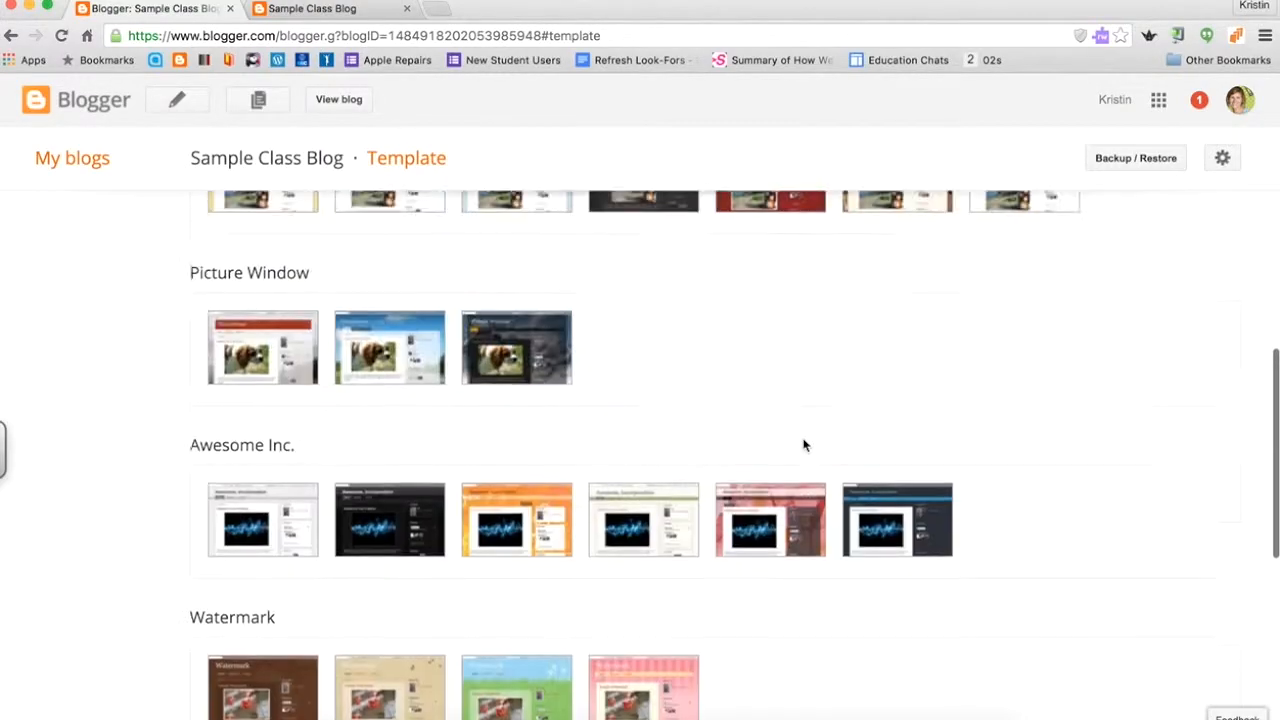
mouse_move(512, 398)
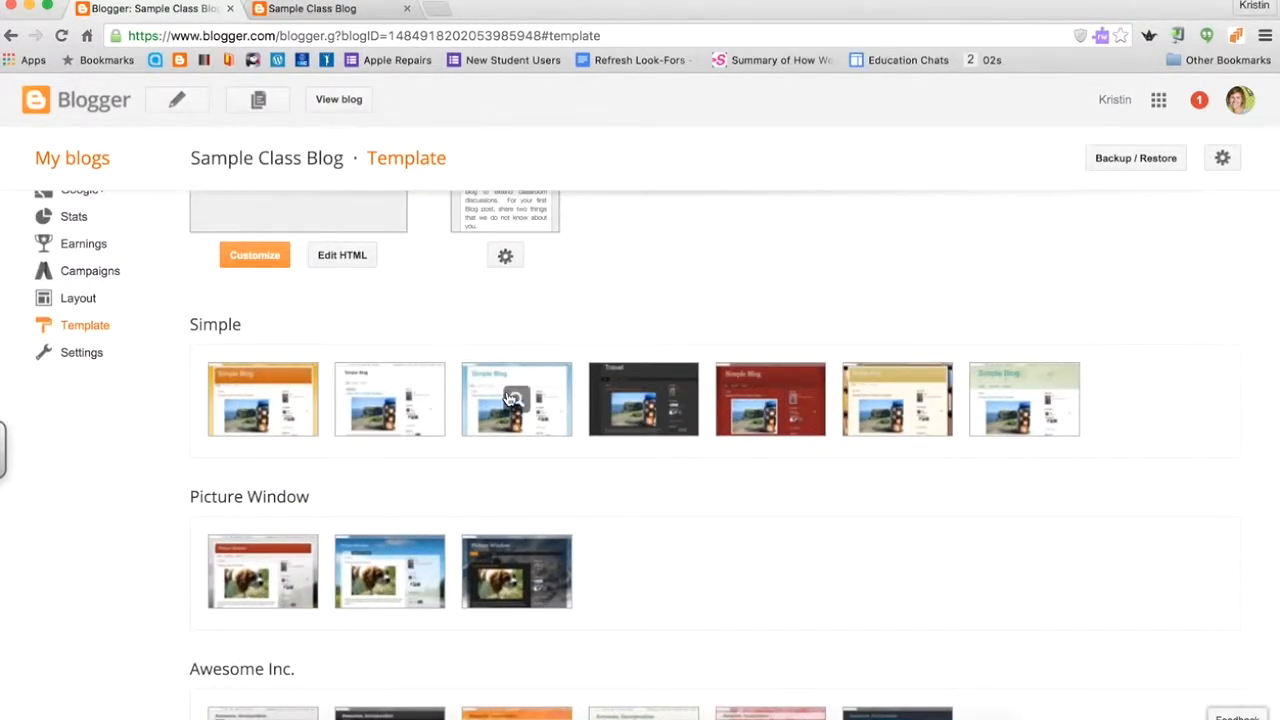
click(403, 399)
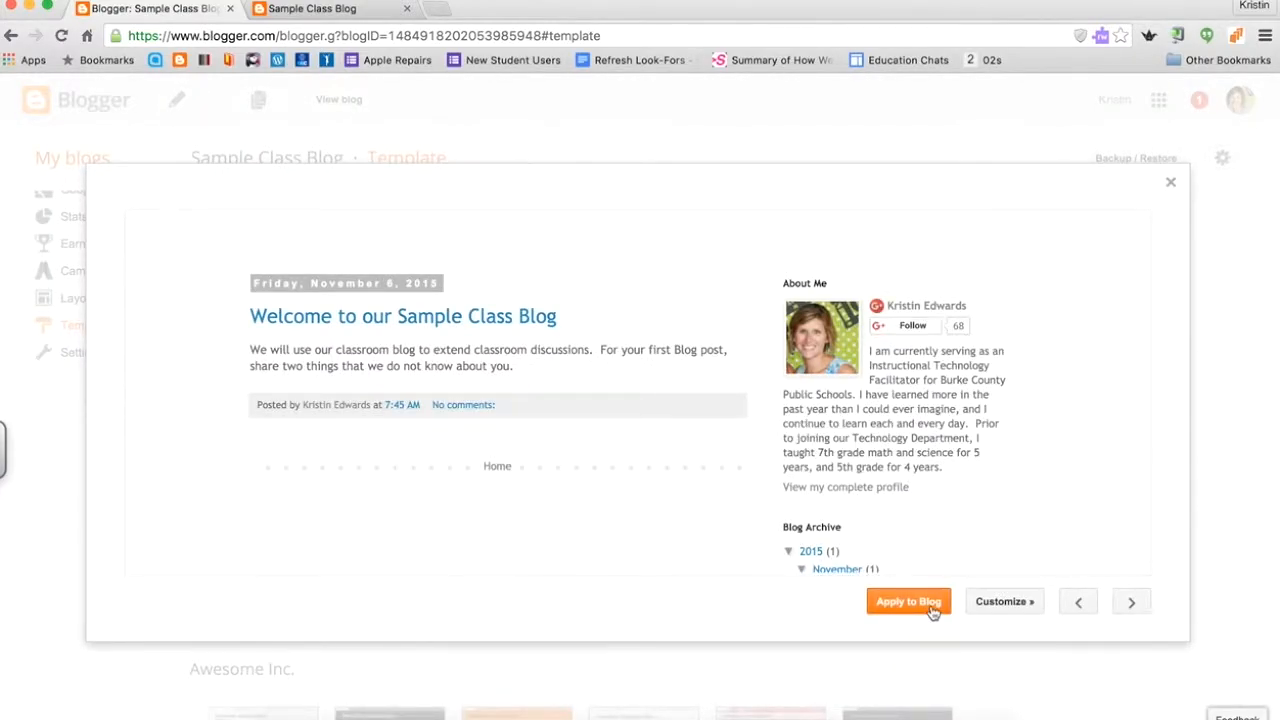
click(908, 602)
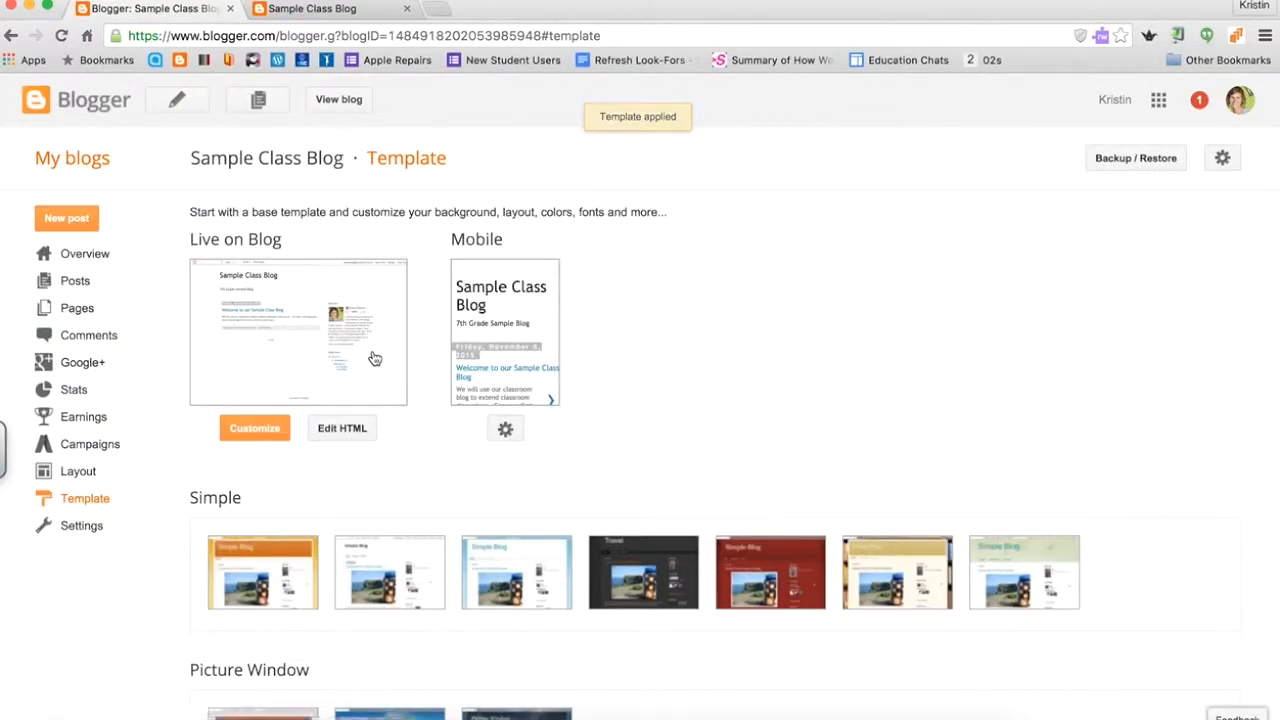
Delete the About Me and Blog Archive gadgets from the live blog's sidebar.
click(338, 100)
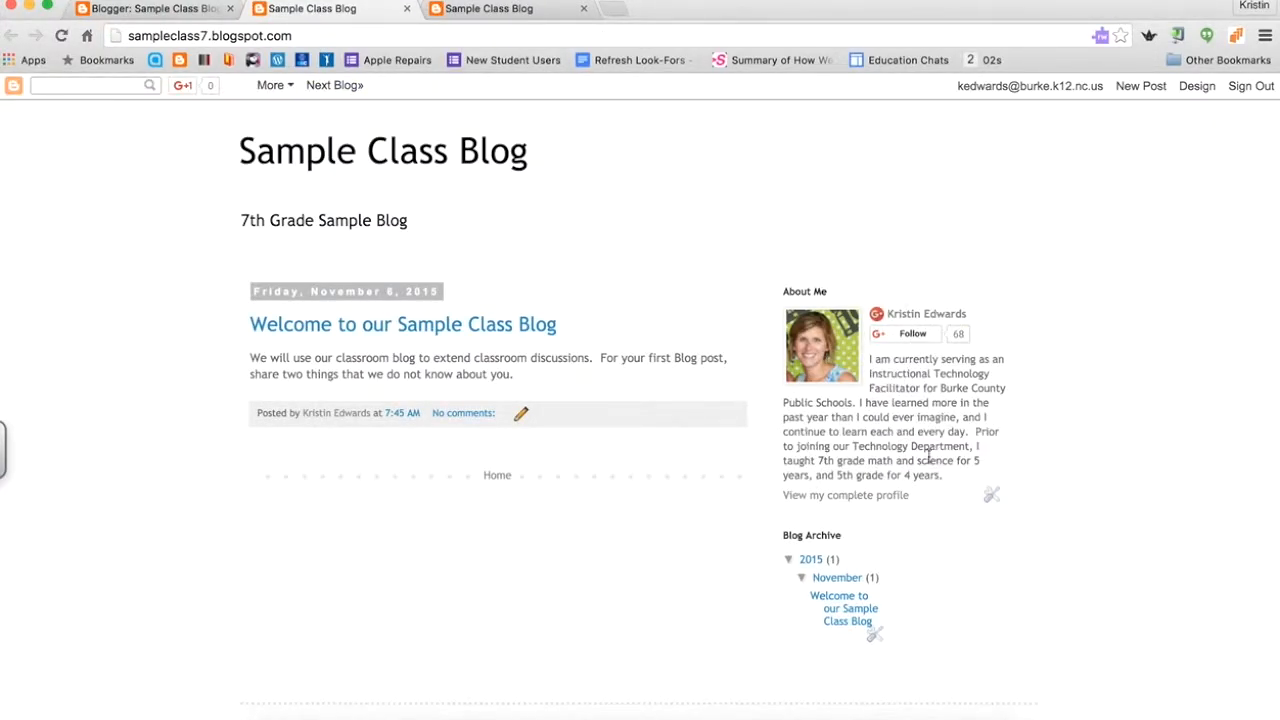
click(993, 499)
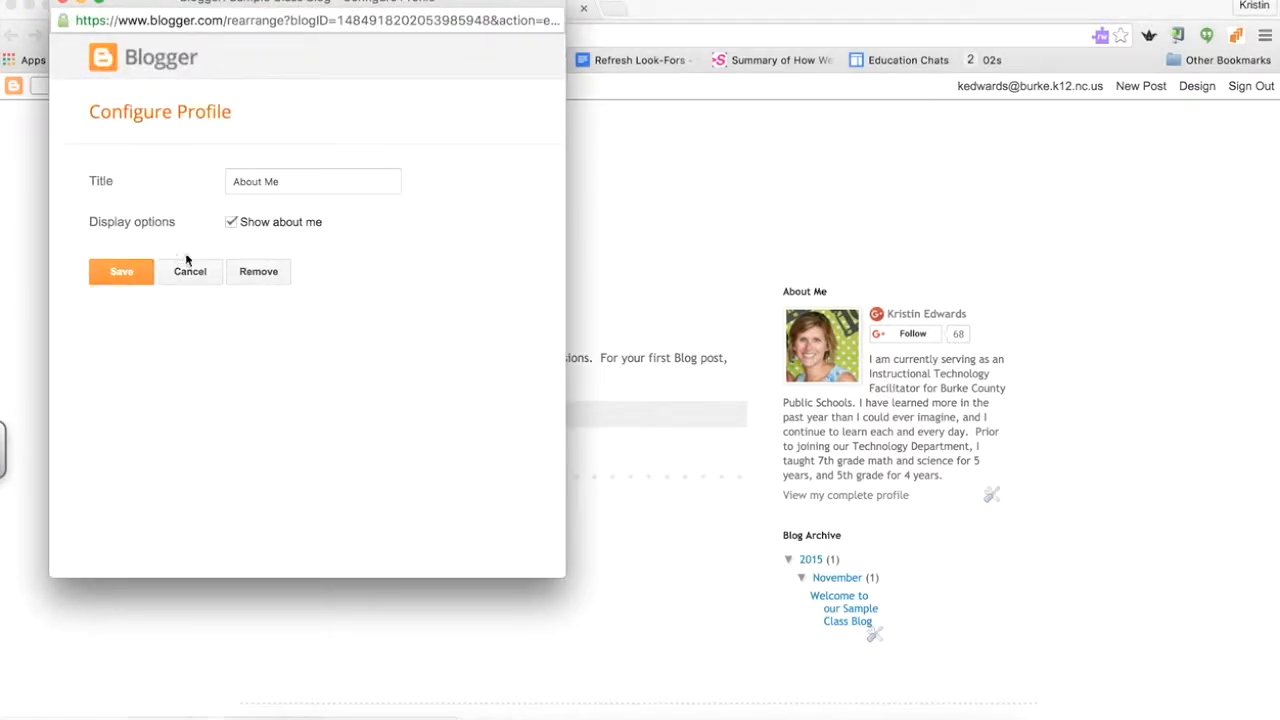
click(261, 276)
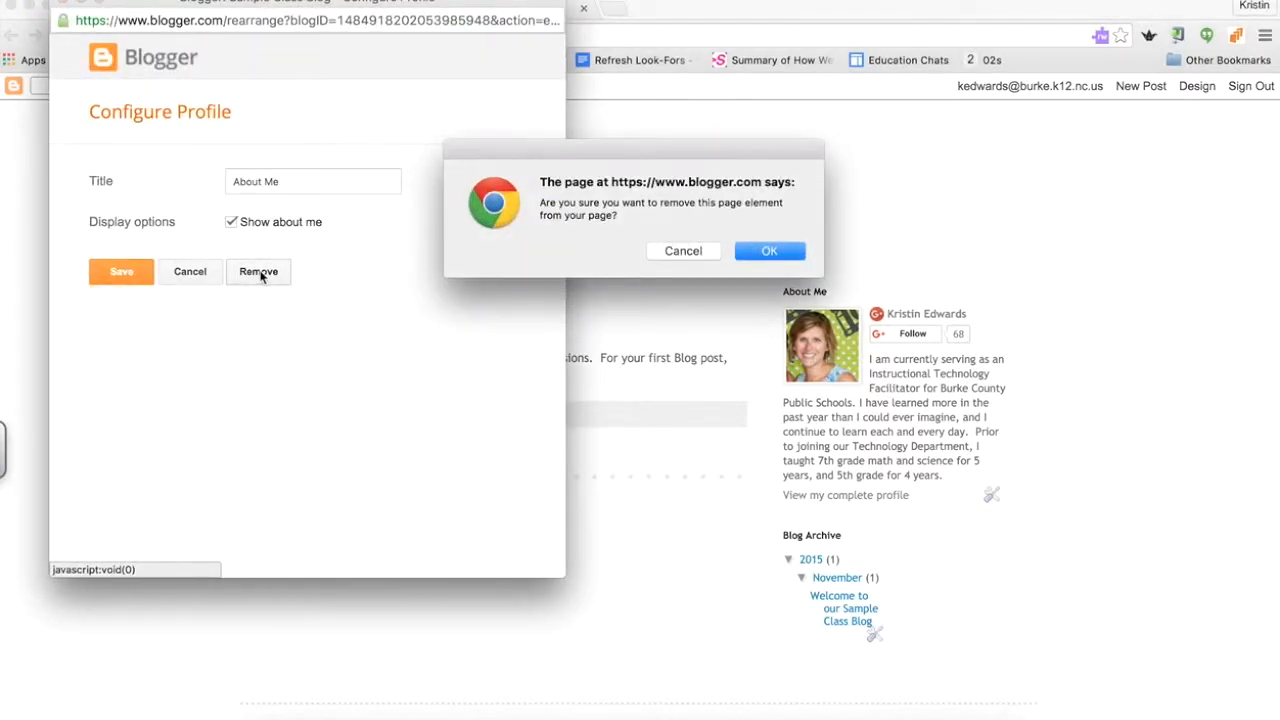
click(783, 252)
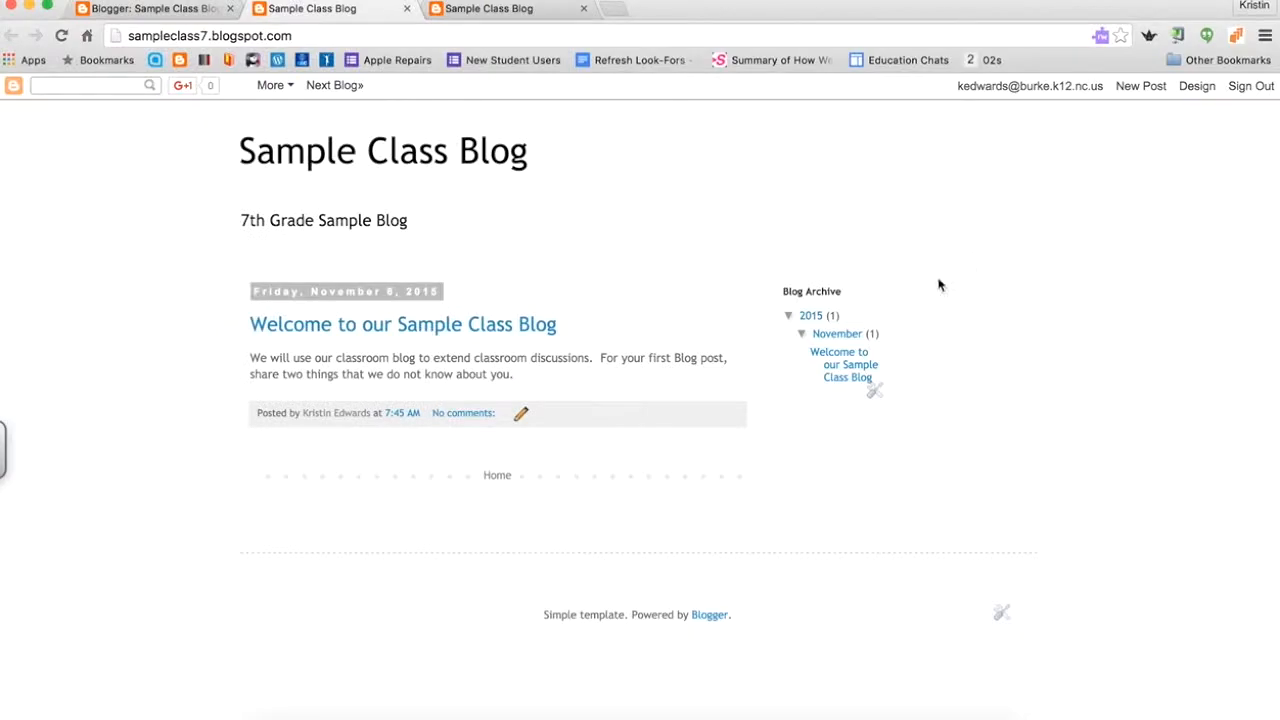
click(873, 390)
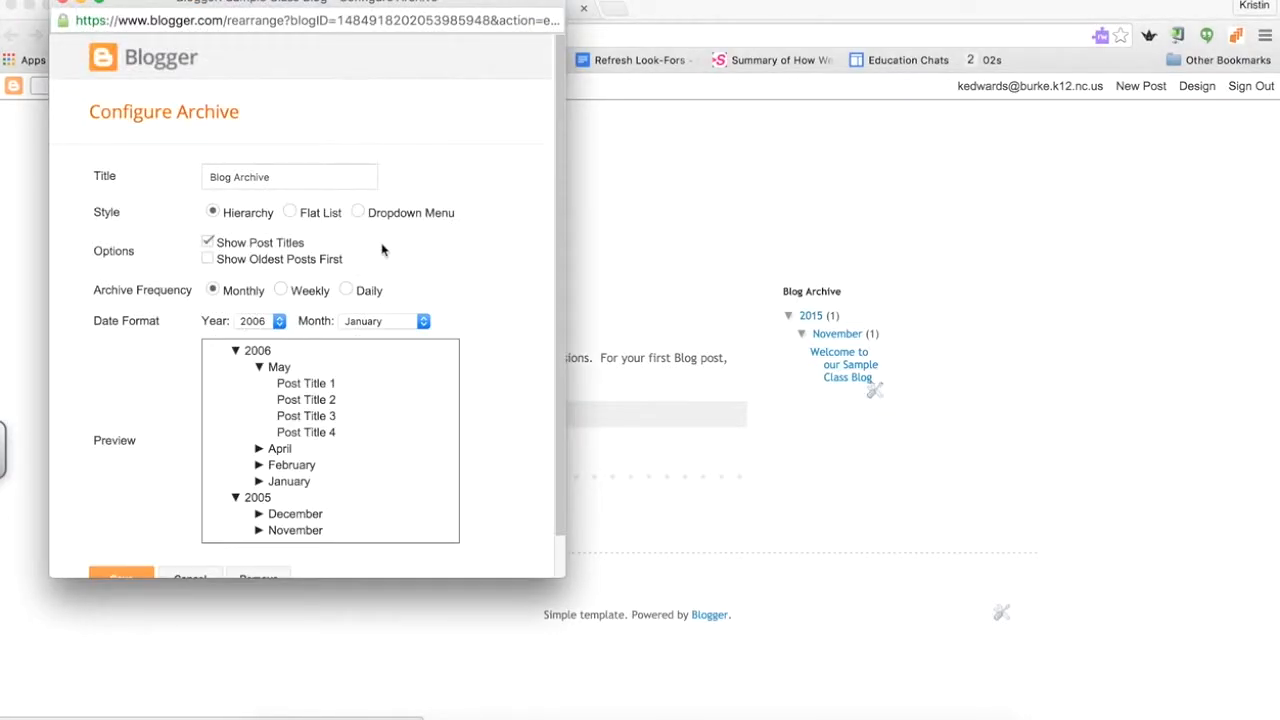
scroll(449, 431, down, 2)
click(257, 537)
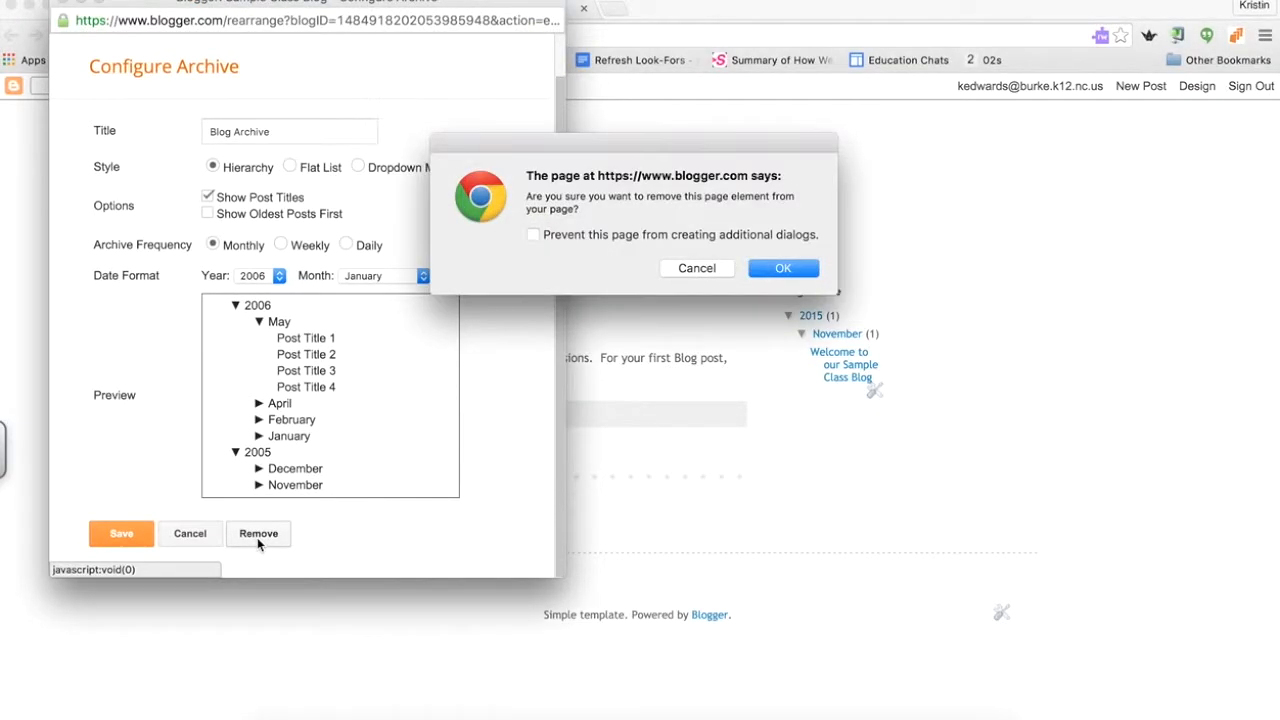
click(786, 268)
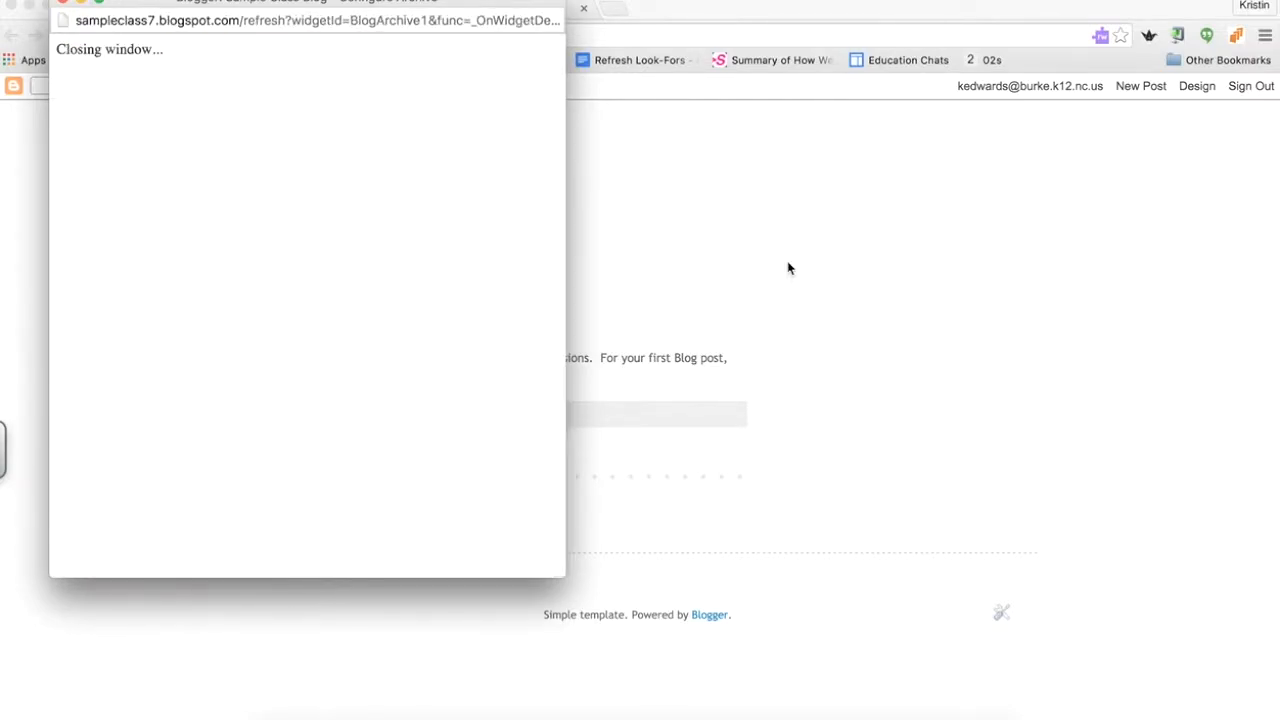